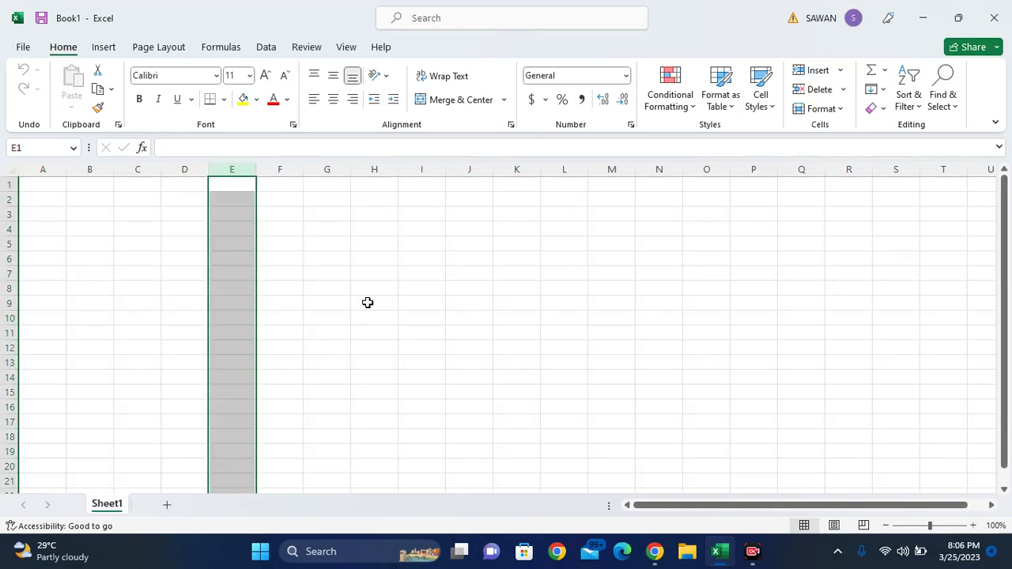
Enter the heading AVERAGE in cell C1.
{"action": "left_click", "coordinate": [293, 287]}
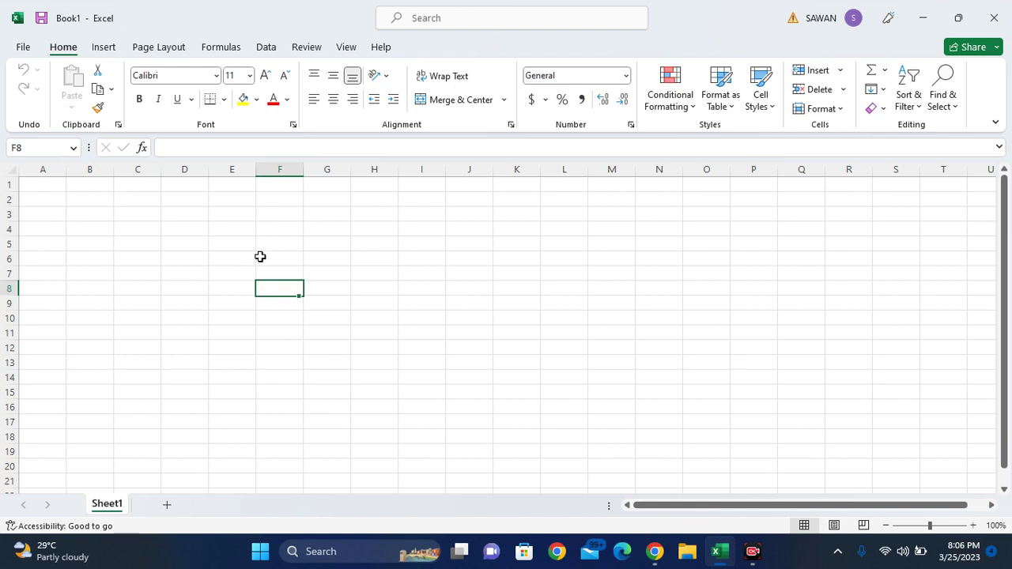
{"action": "scroll", "coordinate": [260, 256], "scroll_direction": "up", "scroll_amount": 12}
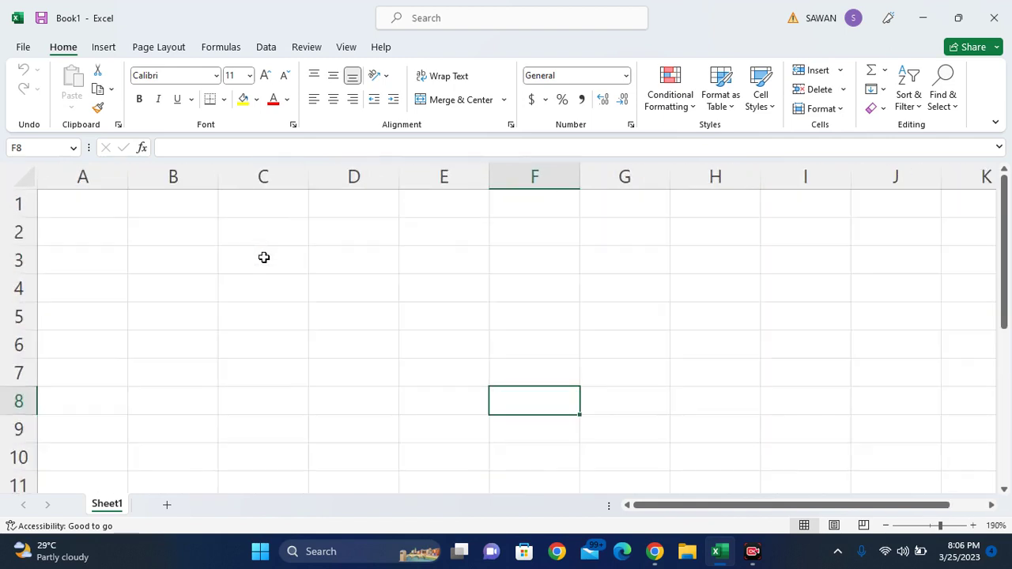
{"action": "left_click", "coordinate": [270, 216]}
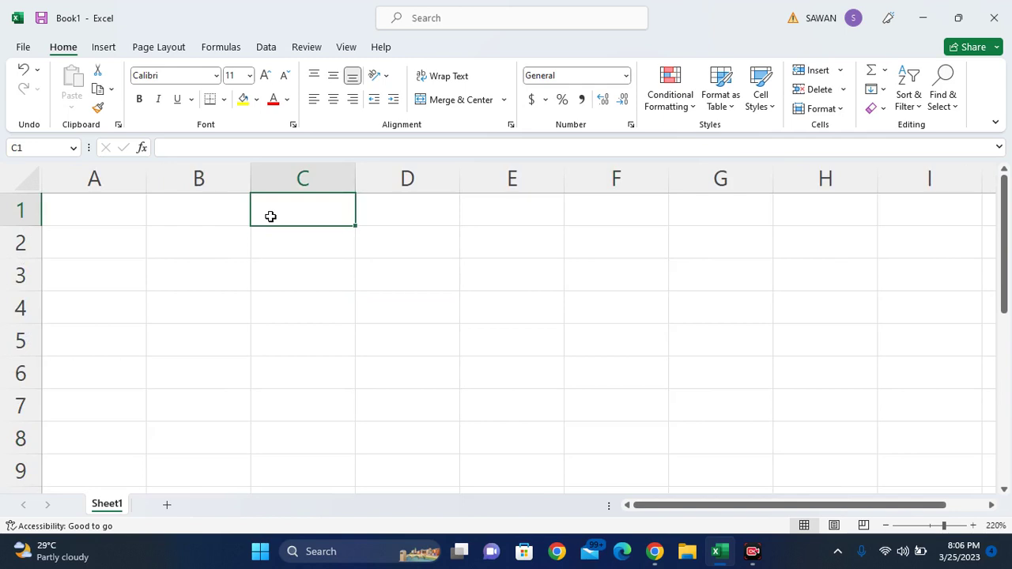
{"action": "type", "text": "AVERAGE"}
{"action": "key", "text": "Return"}
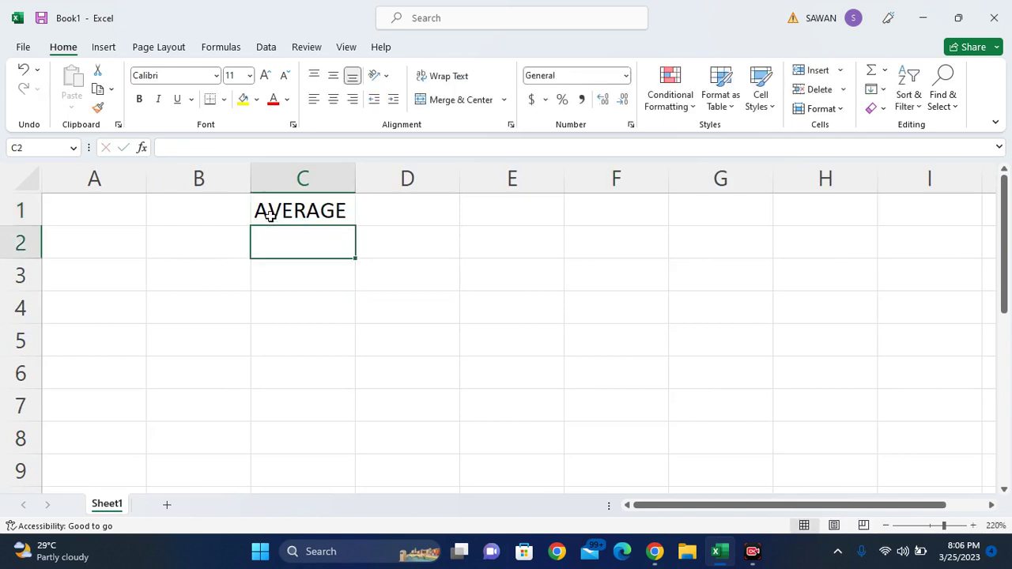
Fill cells C2 through C8 with the numbers 2, 3, 4, 5, 6, 7 and 8.
{"action": "type", "text": "2"}
{"action": "key", "text": "Return"}
{"action": "type", "text": "3"}
{"action": "key", "text": "Return"}
{"action": "type", "text": "4"}
{"action": "key", "text": "Return"}
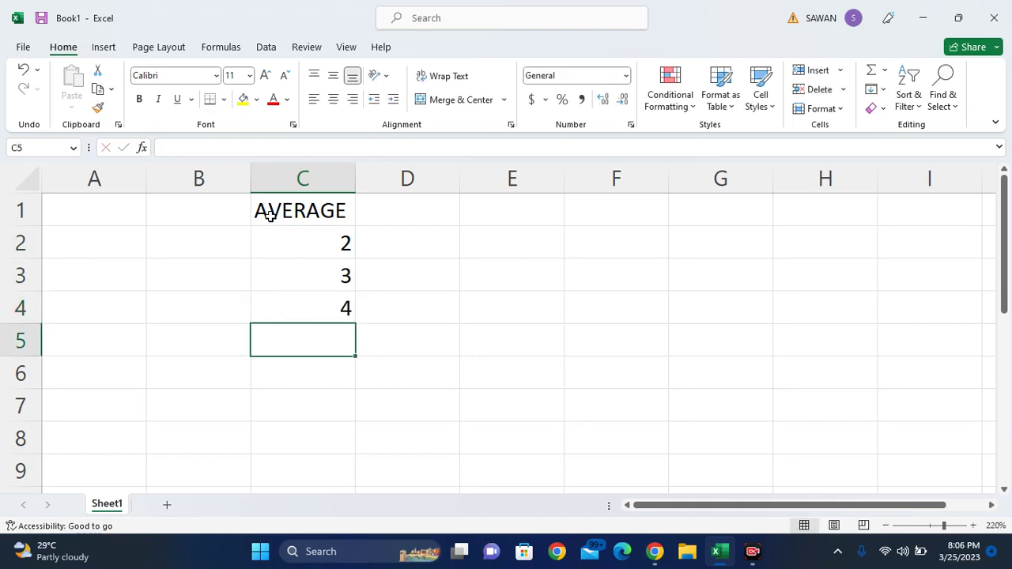
{"action": "type", "text": "5"}
{"action": "key", "text": "Return"}
{"action": "type", "text": "6"}
{"action": "key", "text": "Return"}
{"action": "type", "text": "7"}
{"action": "key", "text": "Return"}
{"action": "type", "text": "8"}
{"action": "key", "text": "Return"}
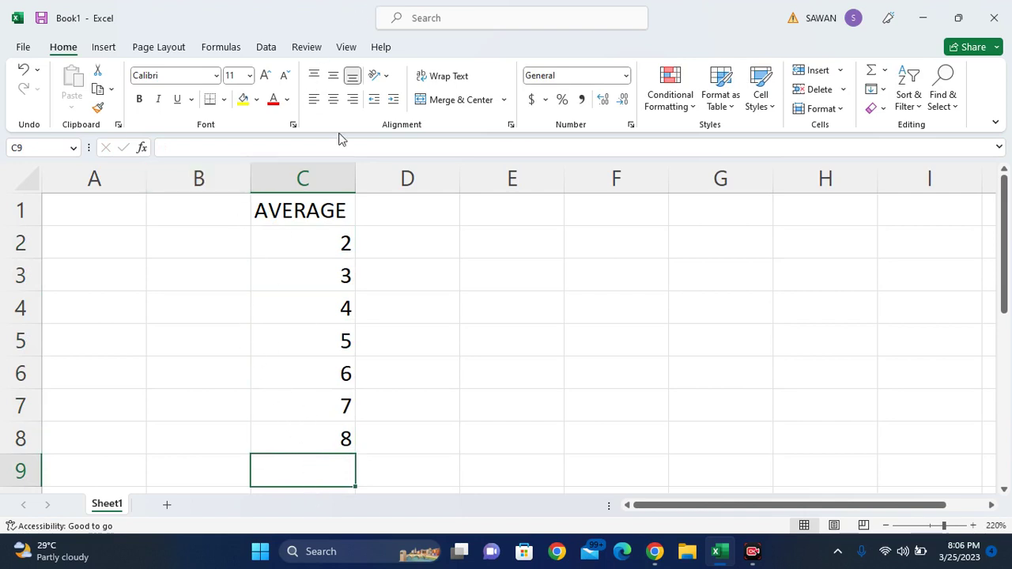
Calculate the average of C2:C8 in cell C9 with the AVERAGE function.
{"action": "type", "text": "="}
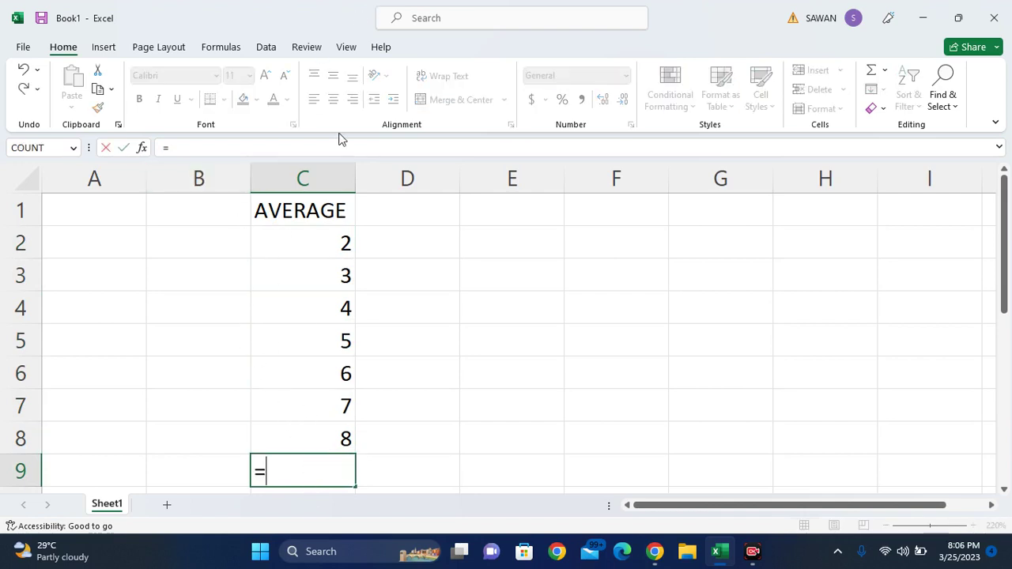
{"action": "type", "text": "average"}
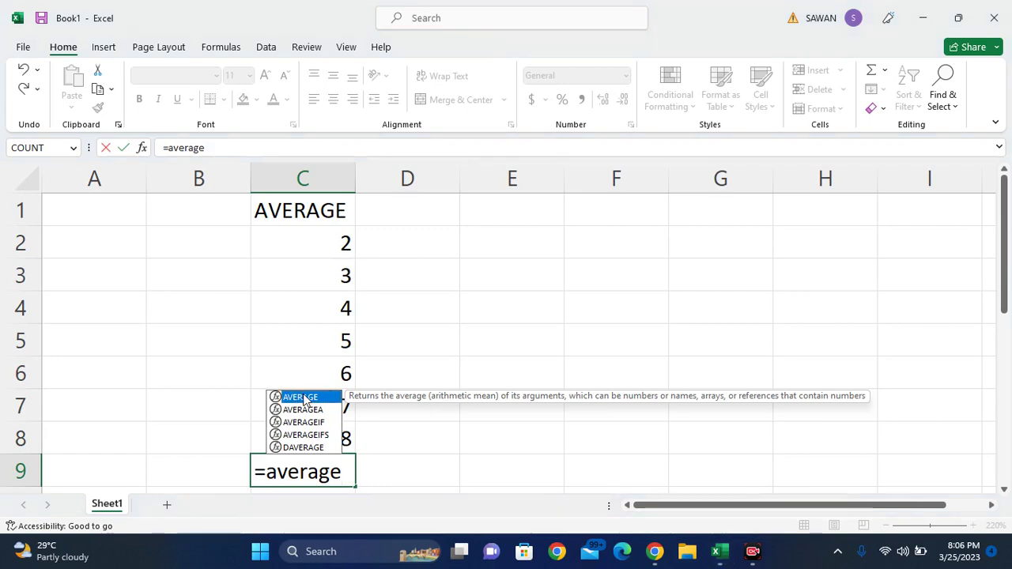
{"action": "type", "text": "("}
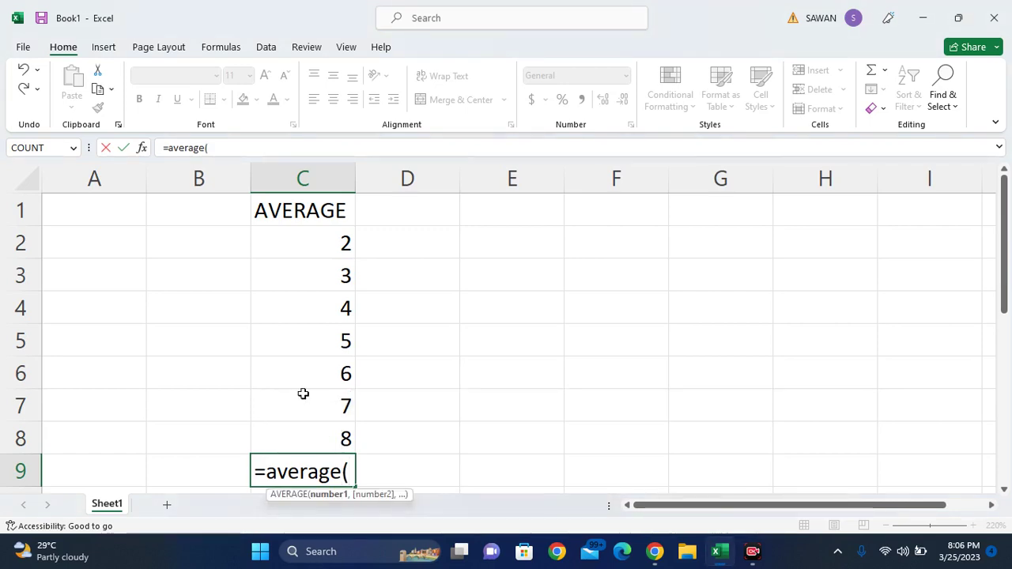
{"action": "left_click_drag", "start_coordinate": [306, 243], "coordinate": [322, 433]}
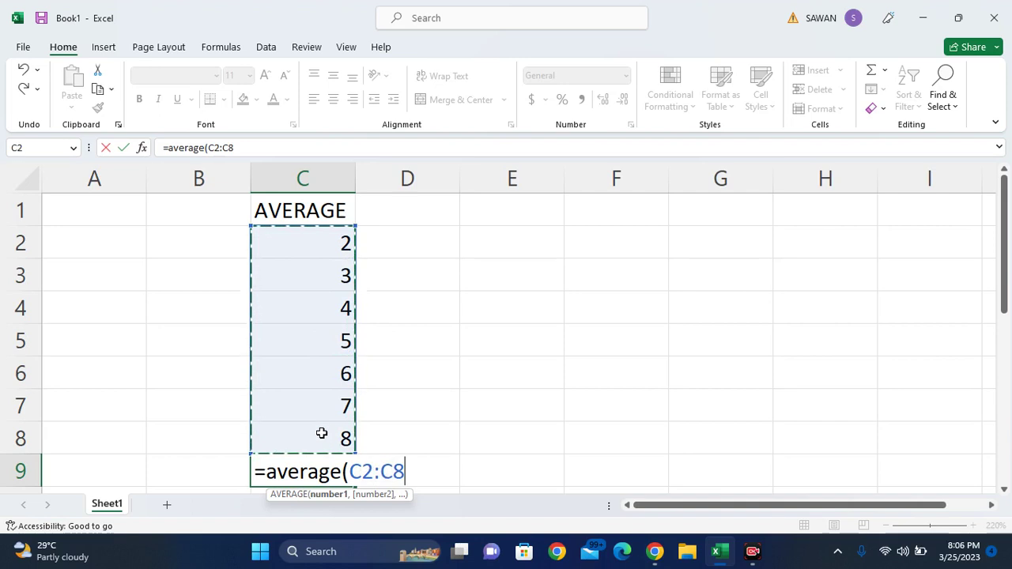
{"action": "type", "text": ")"}
{"action": "key", "text": "Return"}
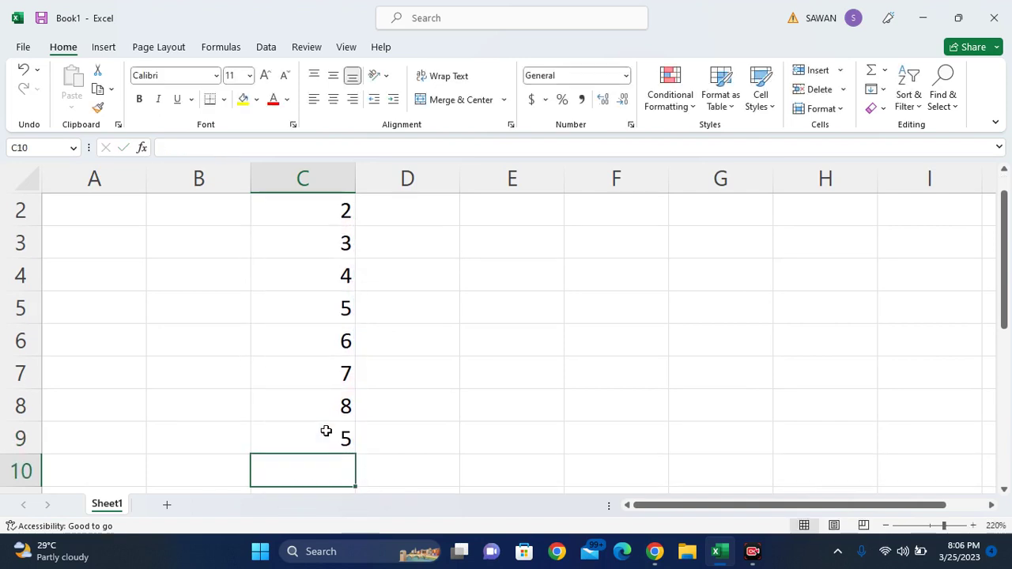
Highlight the average result in cell C9 with a yellow fill.
{"action": "scroll", "coordinate": [326, 431], "scroll_direction": "up", "scroll_amount": 1}
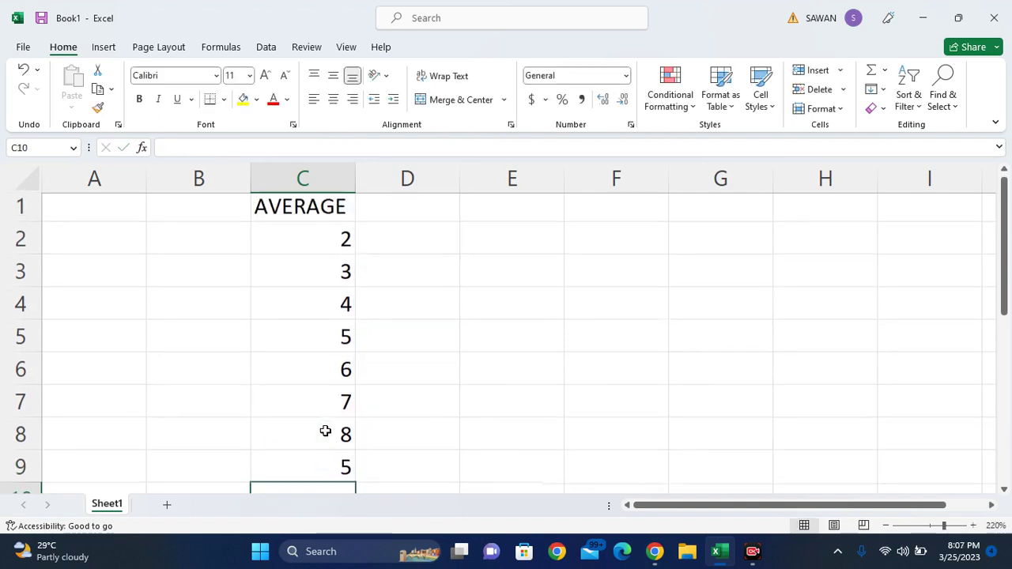
{"action": "left_click", "coordinate": [334, 478]}
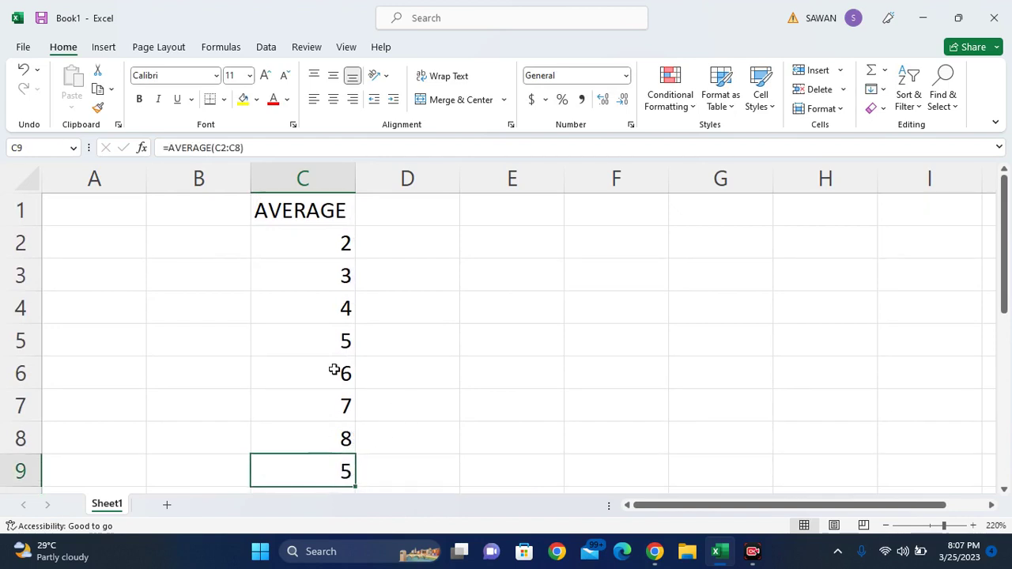
{"action": "left_click", "coordinate": [244, 99]}
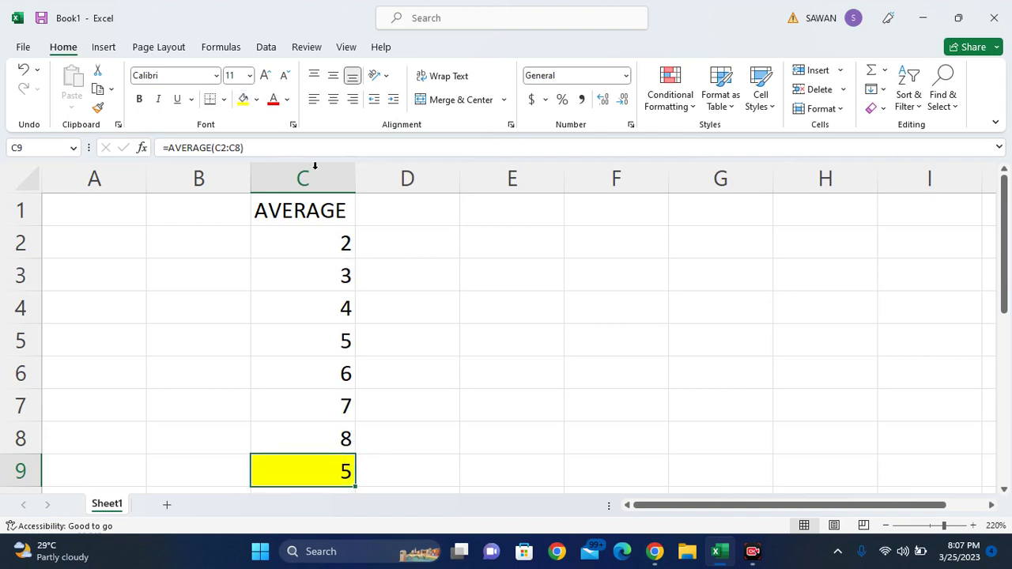
Add up C2:C8 in cell D2 with the SUM function.
{"action": "left_click", "coordinate": [415, 247]}
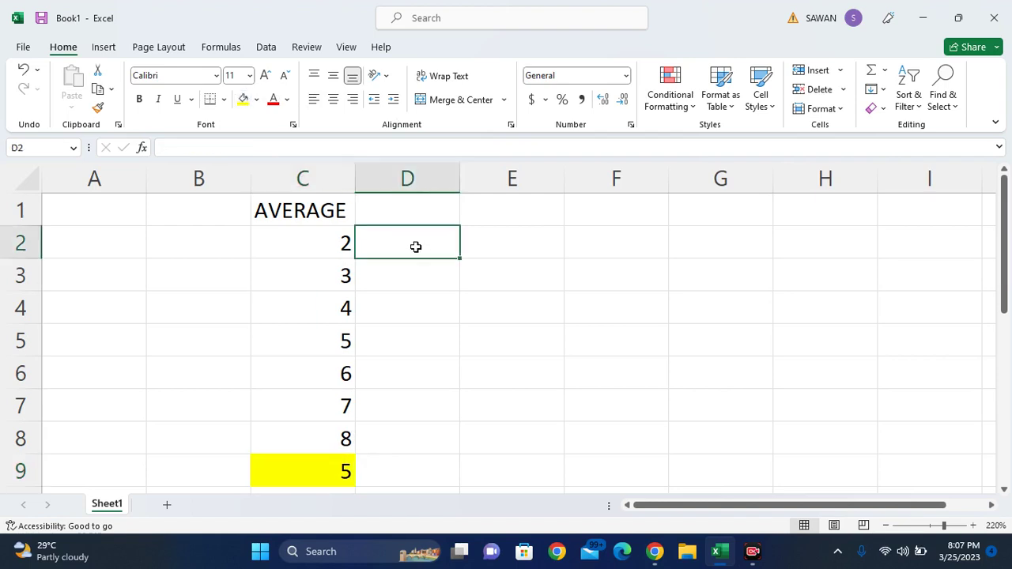
{"action": "type", "text": "=sum"}
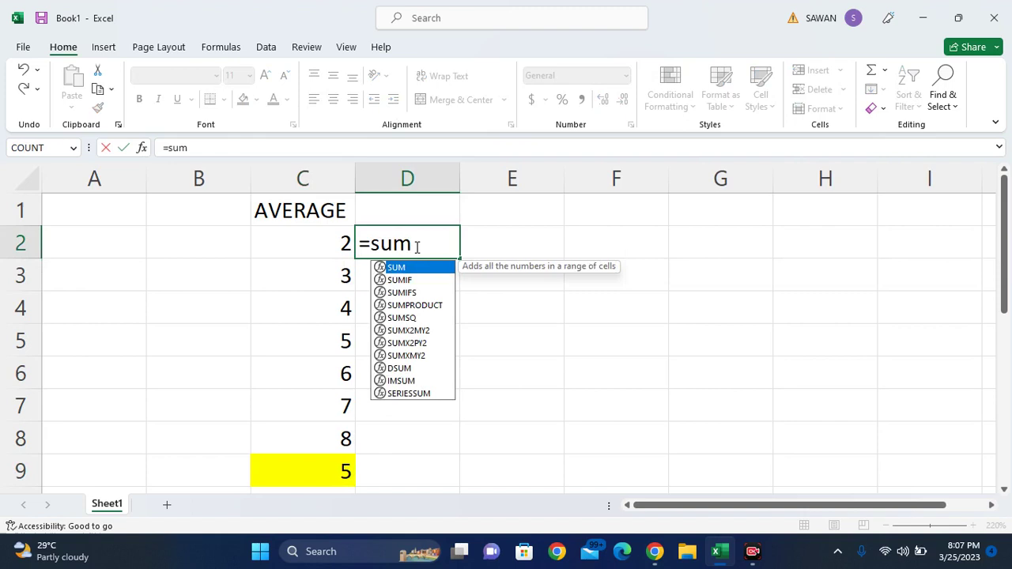
{"action": "type", "text": "("}
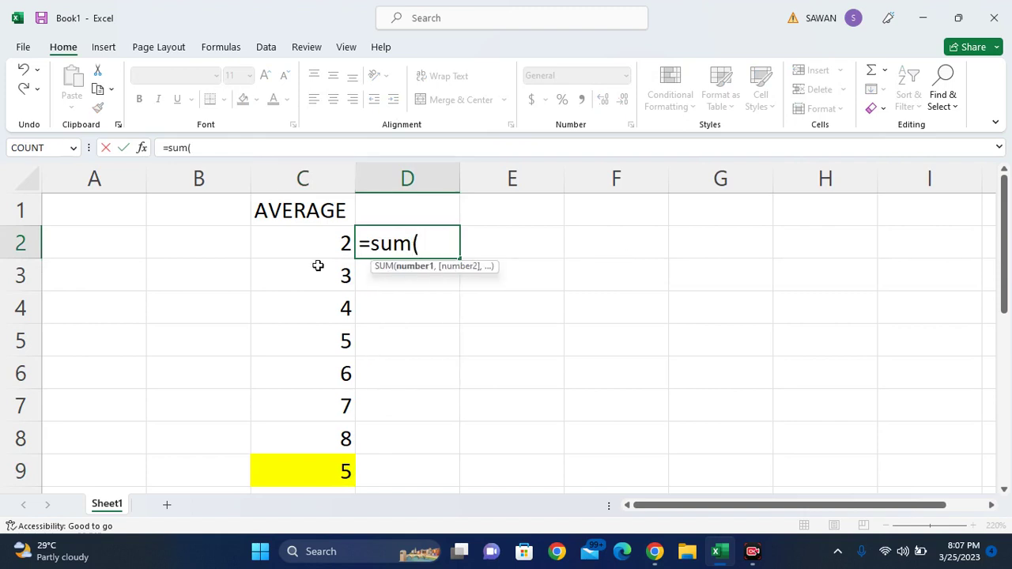
{"action": "left_click_drag", "start_coordinate": [319, 242], "coordinate": [327, 425]}
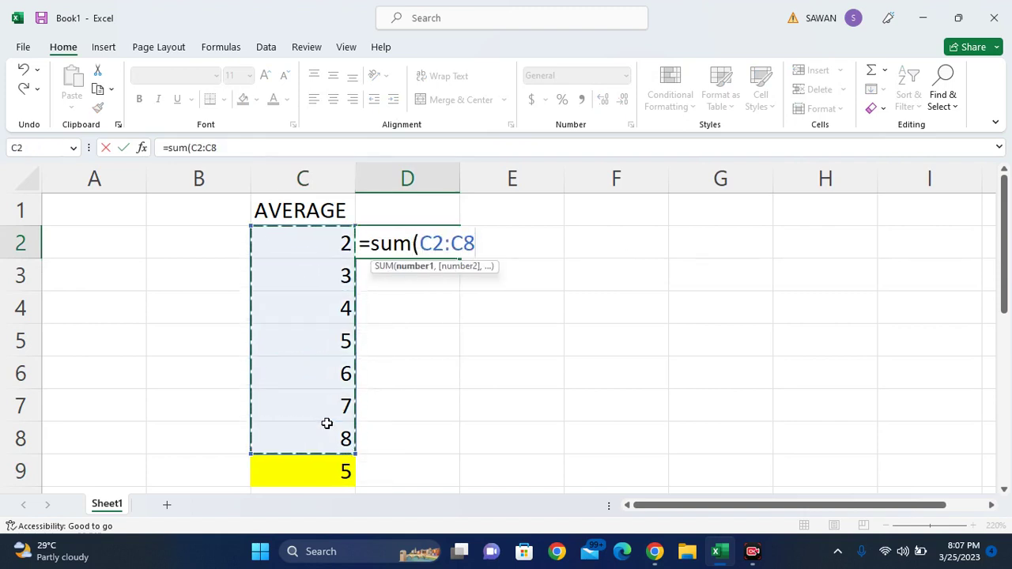
{"action": "type", "text": ")"}
{"action": "key", "text": "Return"}
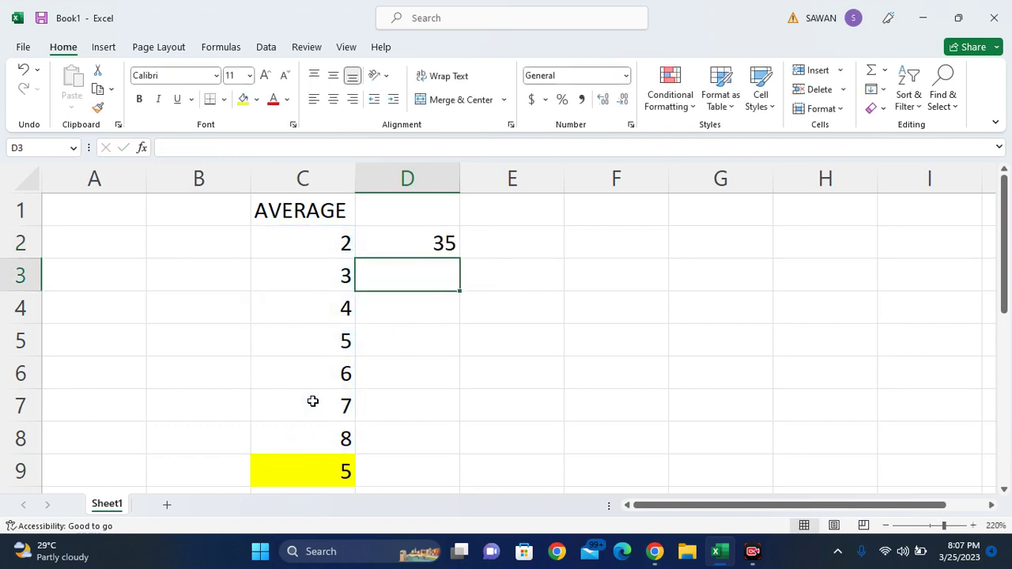
Examine the sum in D2 and count the individual values in C2 through C8 that it includes.
{"action": "left_click", "coordinate": [420, 248]}
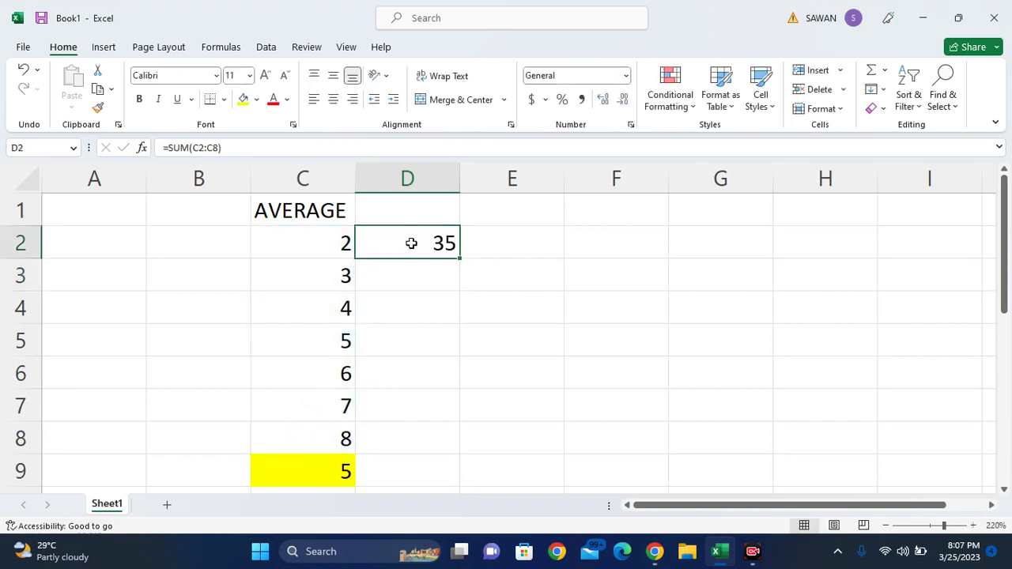
{"action": "left_click", "coordinate": [318, 244]}
{"action": "left_click", "coordinate": [319, 271]}
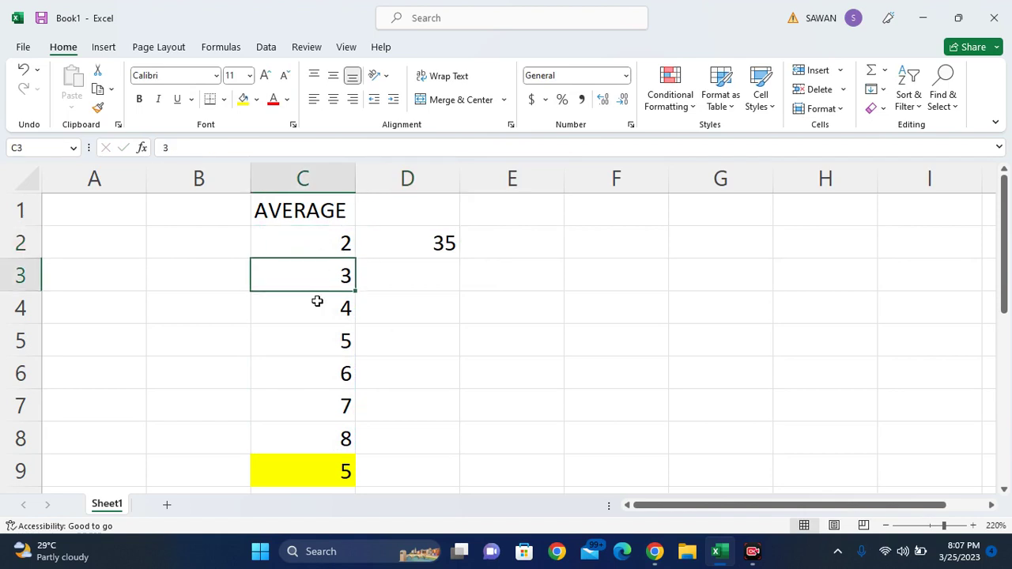
{"action": "left_click", "coordinate": [316, 299]}
{"action": "left_click", "coordinate": [315, 339]}
{"action": "left_click", "coordinate": [313, 373]}
{"action": "left_click", "coordinate": [324, 406]}
{"action": "left_click", "coordinate": [329, 440]}
{"action": "left_click", "coordinate": [445, 250]}
Calculate the average manually in cell E2 with the formula =35/7 and compare it with C9.
{"action": "left_click", "coordinate": [487, 239]}
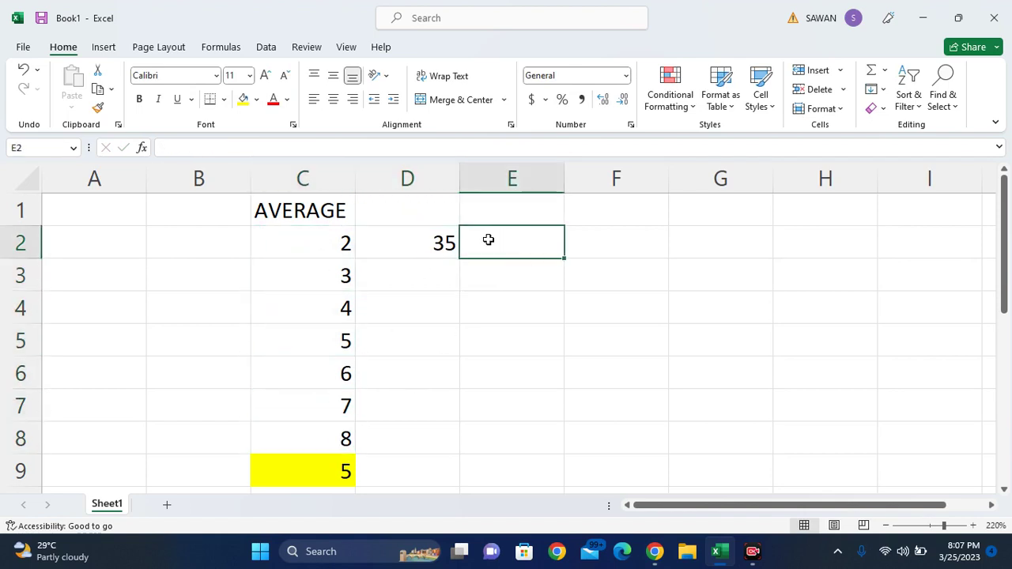
{"action": "type", "text": "=35"}
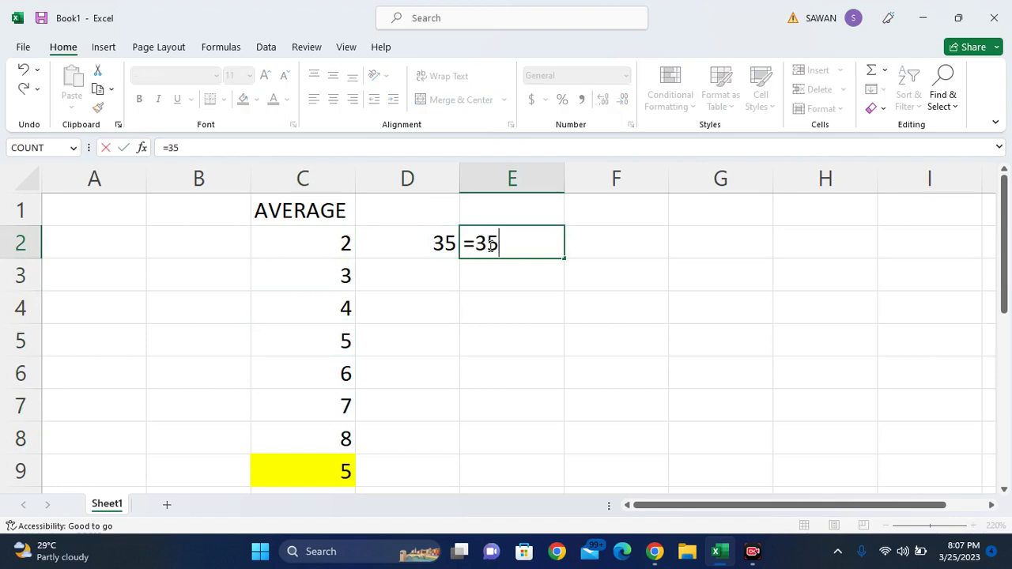
{"action": "type", "text": "/7"}
{"action": "key", "text": "Return"}
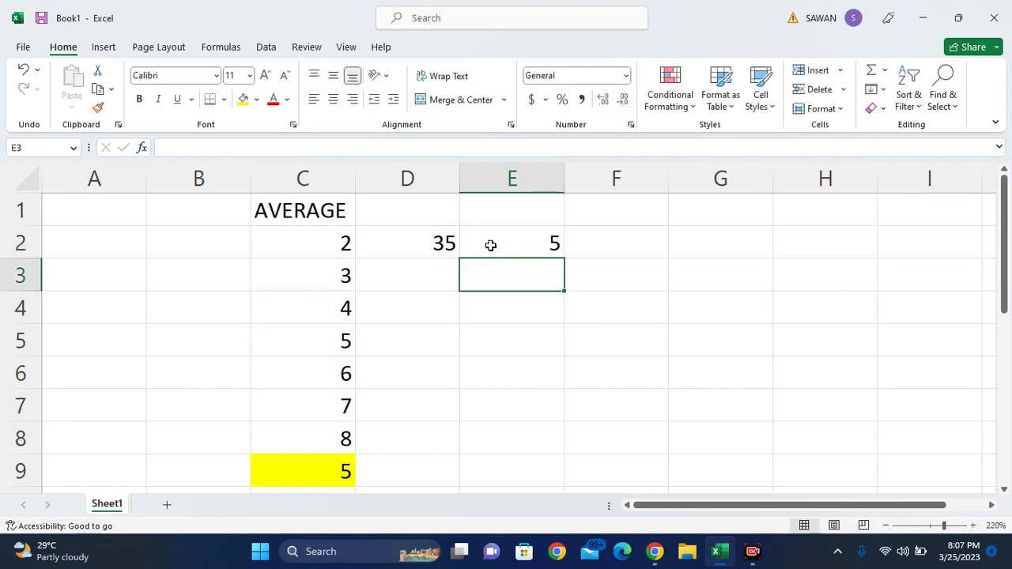
{"action": "left_click", "coordinate": [500, 247]}
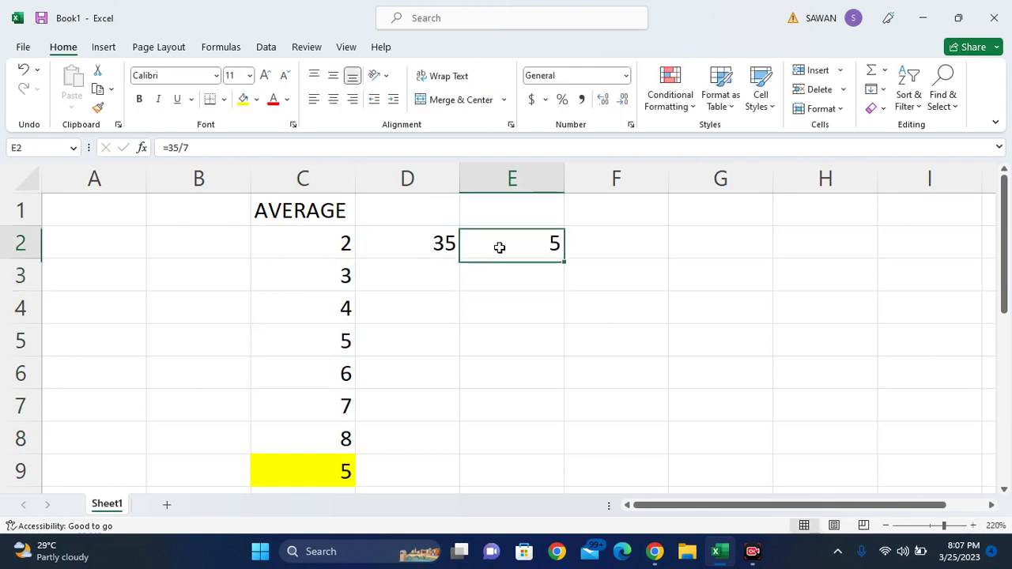
{"action": "left_click", "coordinate": [302, 473]}
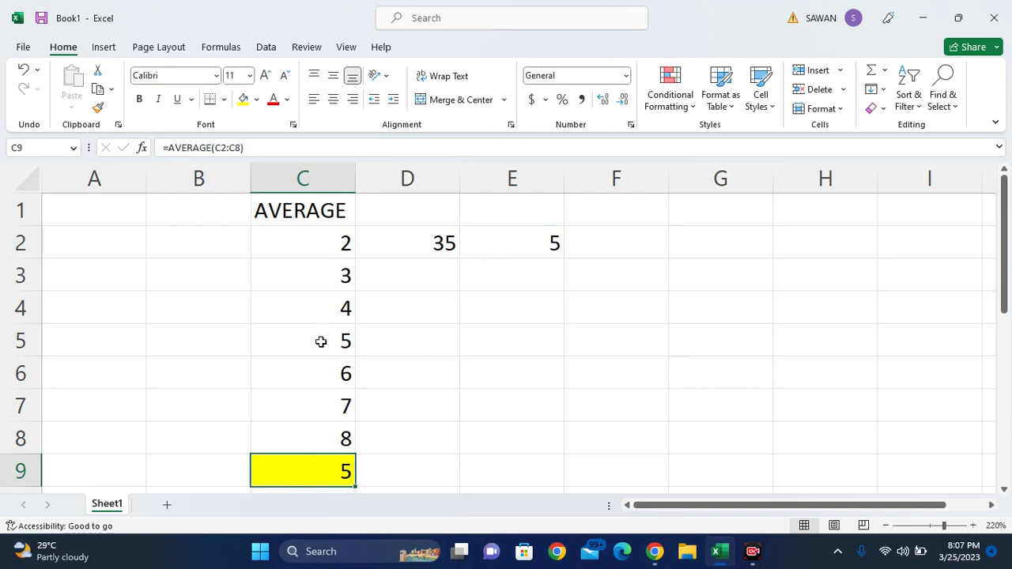
Calculate the average of the separate ranges C2:C4 and C6:C7 in cell D9 with the AVERAGE function.
{"action": "left_click", "coordinate": [406, 441]}
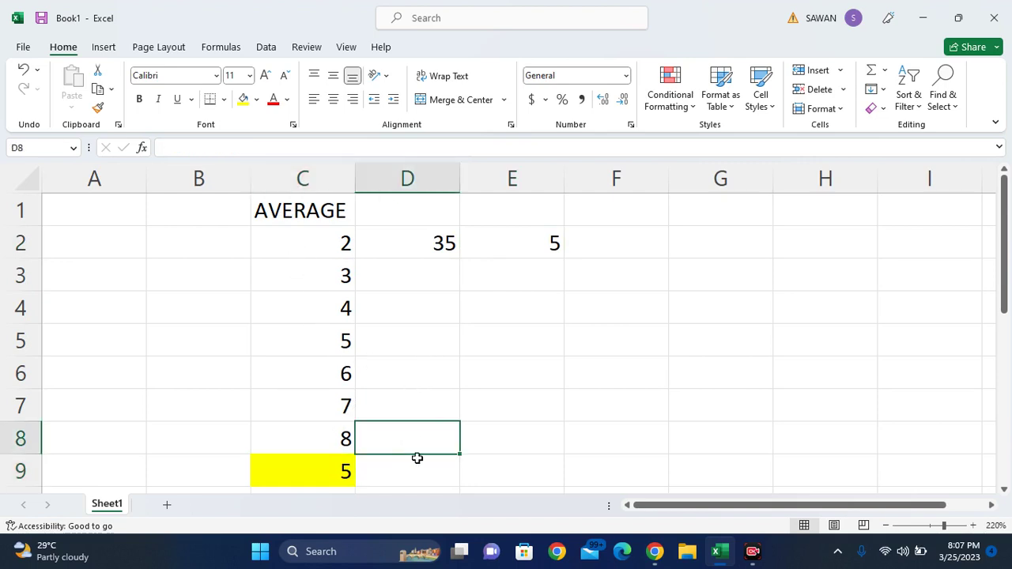
{"action": "left_click", "coordinate": [418, 472]}
{"action": "type", "text": "="}
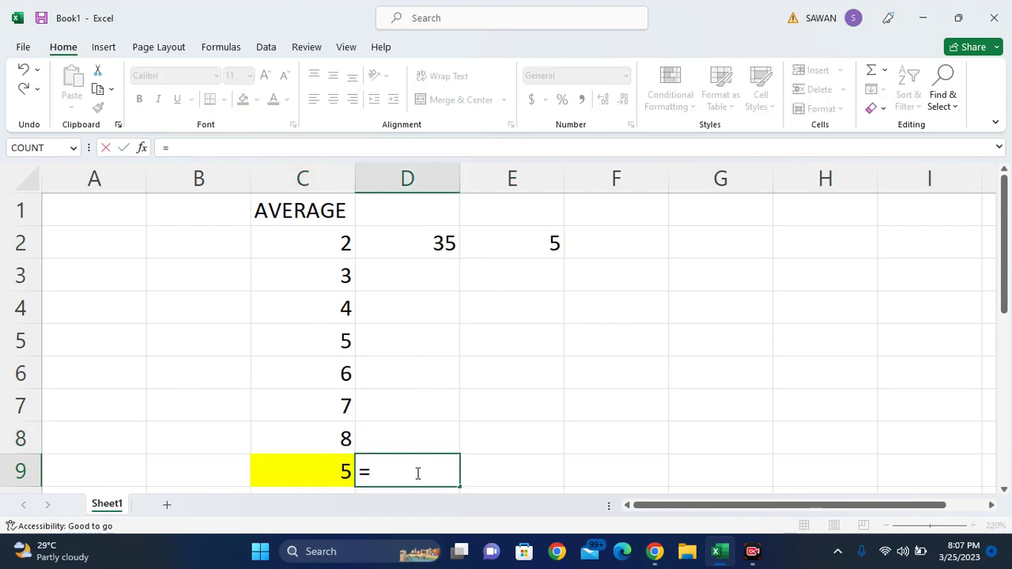
{"action": "type", "text": "average("}
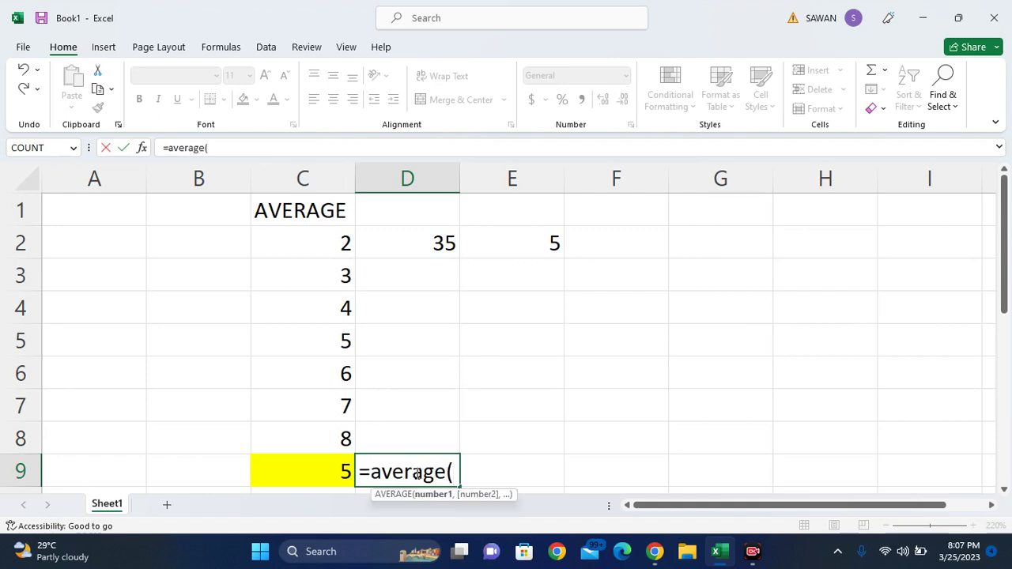
{"action": "left_click", "coordinate": [328, 252]}
{"action": "left_click_drag", "start_coordinate": [328, 253], "coordinate": [331, 309]}
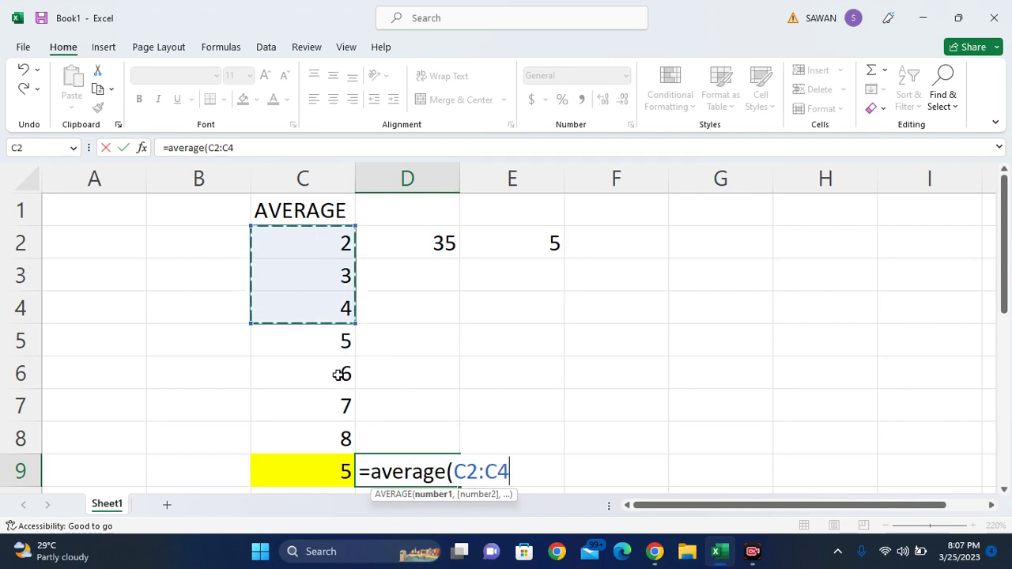
{"action": "type", "text": ","}
{"action": "left_click_drag", "start_coordinate": [336, 374], "coordinate": [341, 394]}
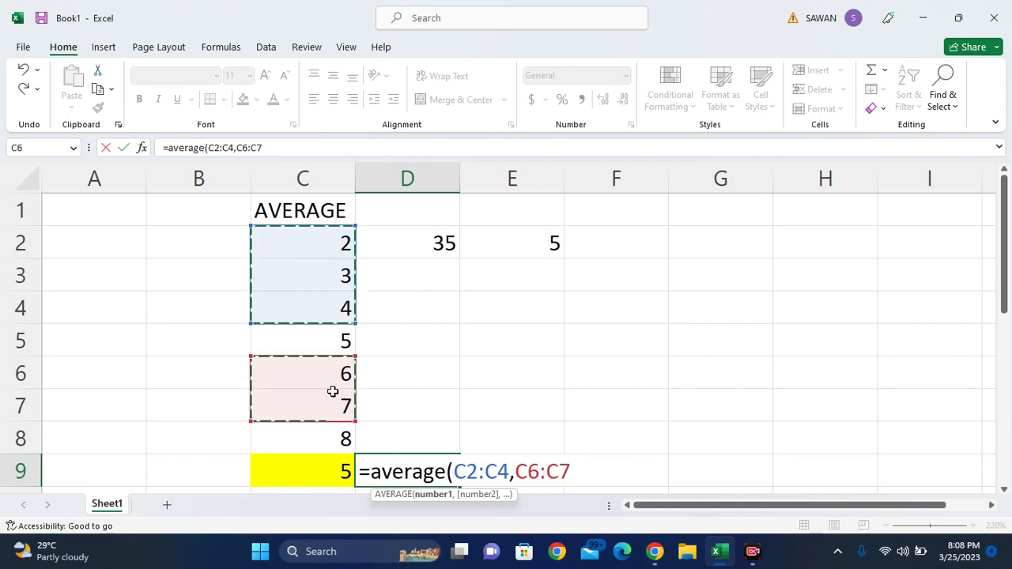
{"action": "type", "text": ")"}
{"action": "key", "text": "Return"}
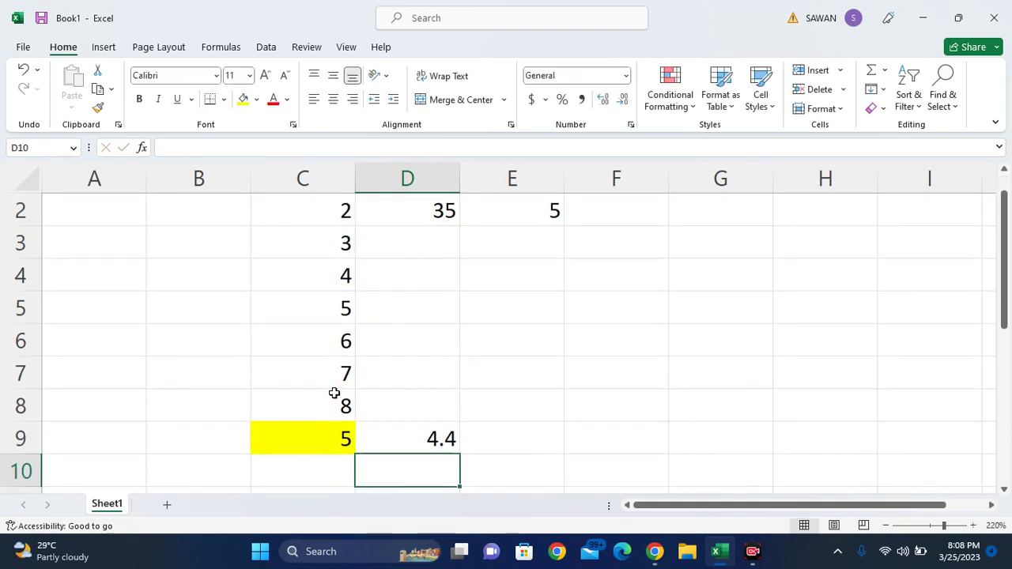
Examine the AVERAGE formula in D9 and the individual values in C2:C4 and C6:C7 that it includes.
{"action": "left_click", "coordinate": [393, 428]}
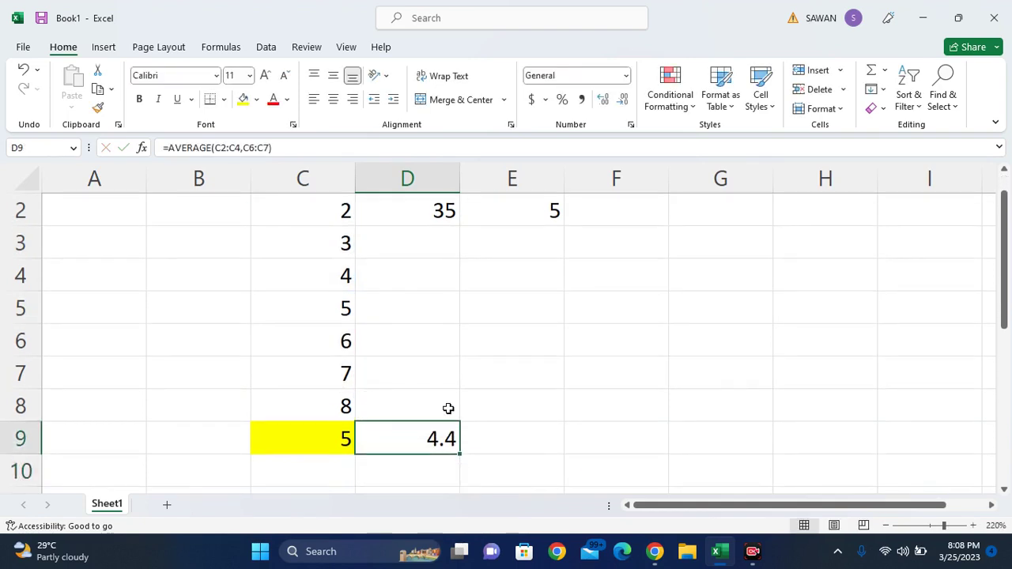
{"action": "scroll", "coordinate": [447, 409], "scroll_direction": "up", "scroll_amount": 1}
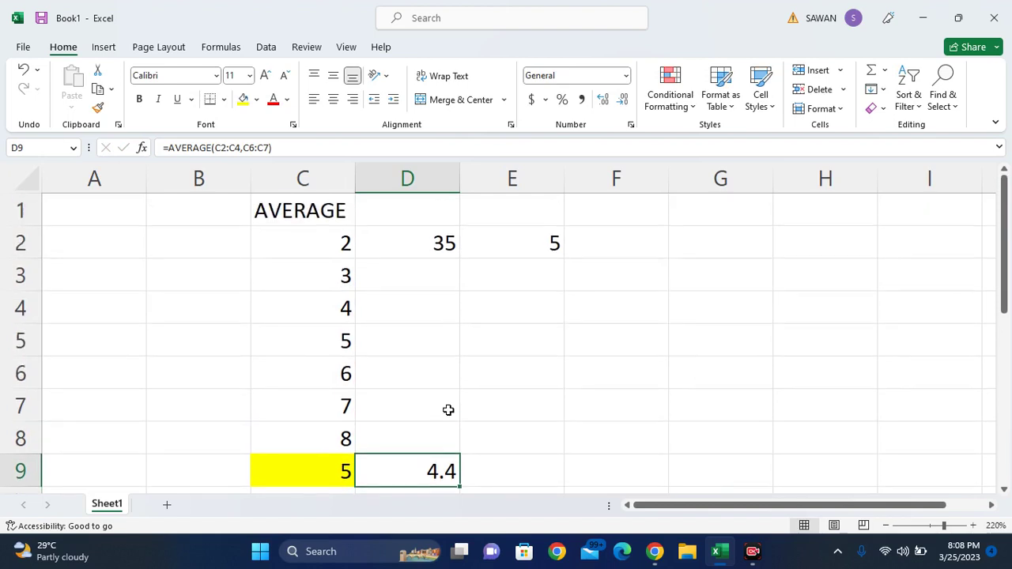
{"action": "left_click", "coordinate": [302, 248]}
{"action": "left_click", "coordinate": [325, 298]}
{"action": "left_click", "coordinate": [326, 277]}
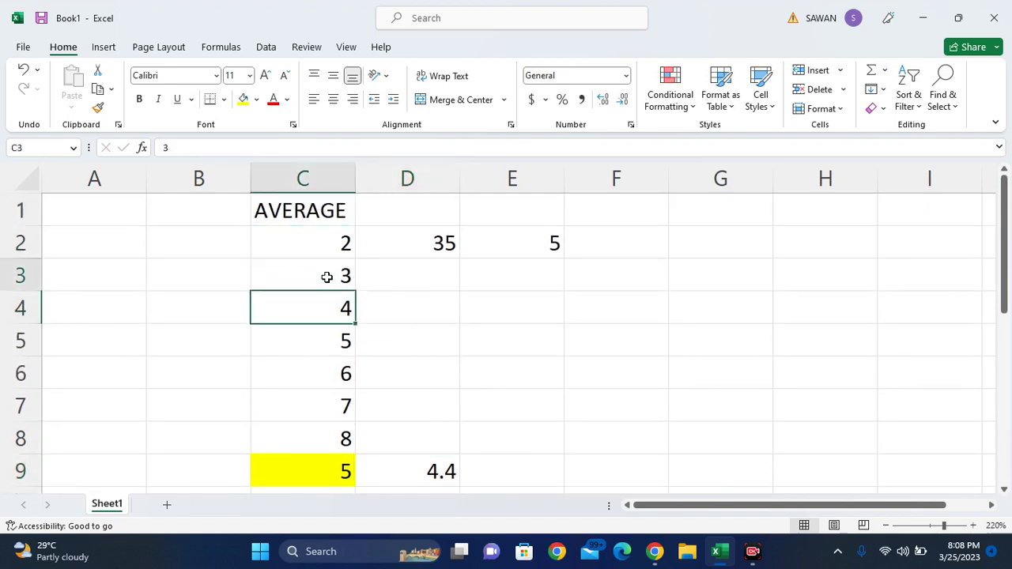
{"action": "left_click", "coordinate": [327, 368]}
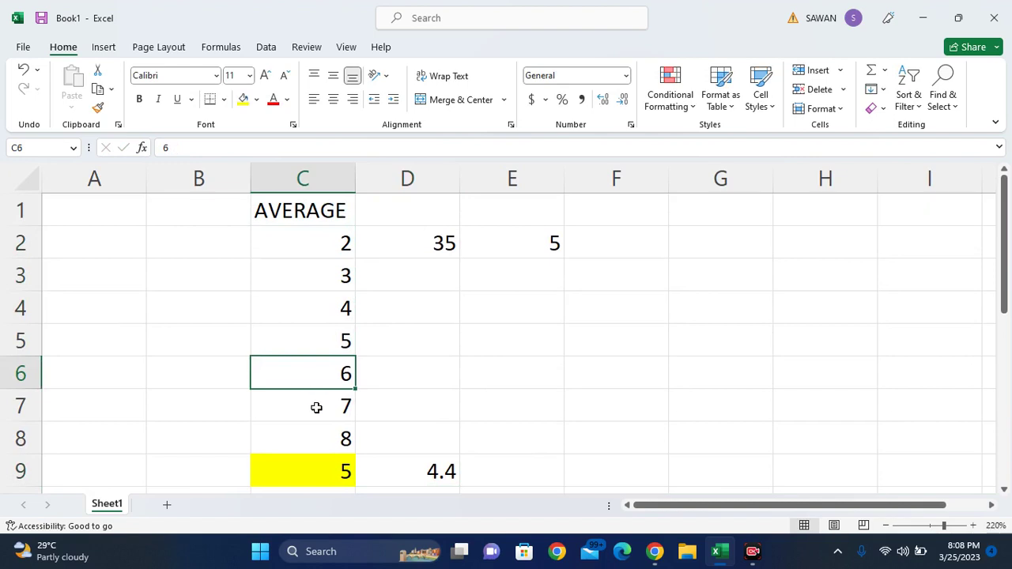
{"action": "left_click", "coordinate": [316, 407]}
Try to verify the D9 average manually in cell D5 with the formula =18/4.
{"action": "left_click", "coordinate": [441, 338]}
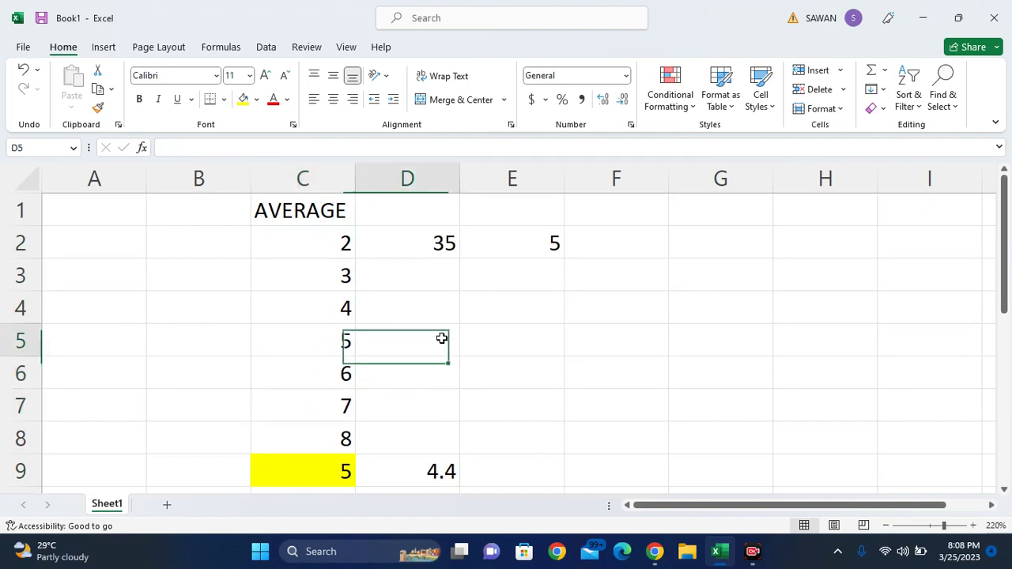
{"action": "type", "text": "=18"}
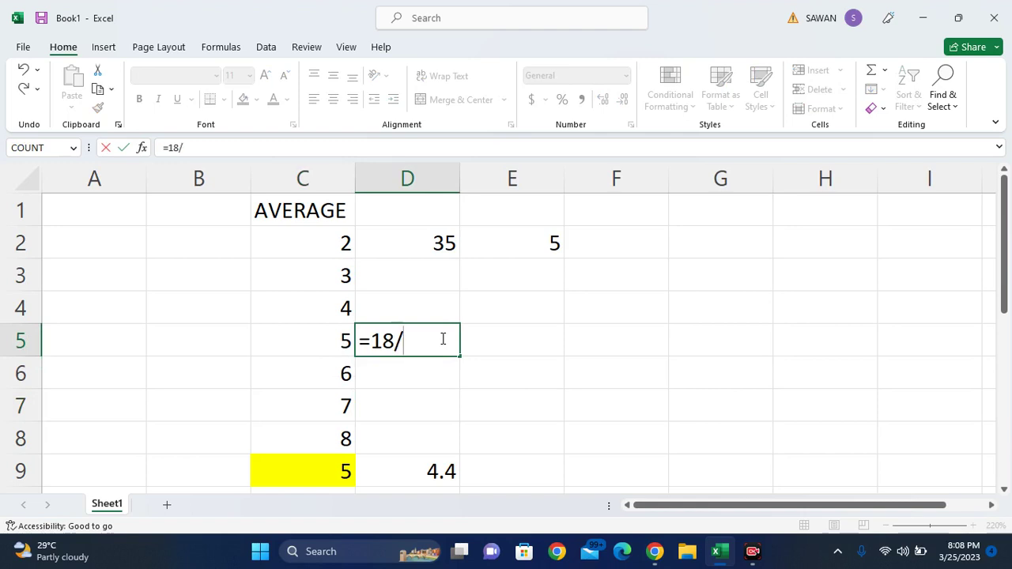
{"action": "type", "text": "/4"}
{"action": "key", "text": "Return"}
{"action": "key", "text": "Up"}
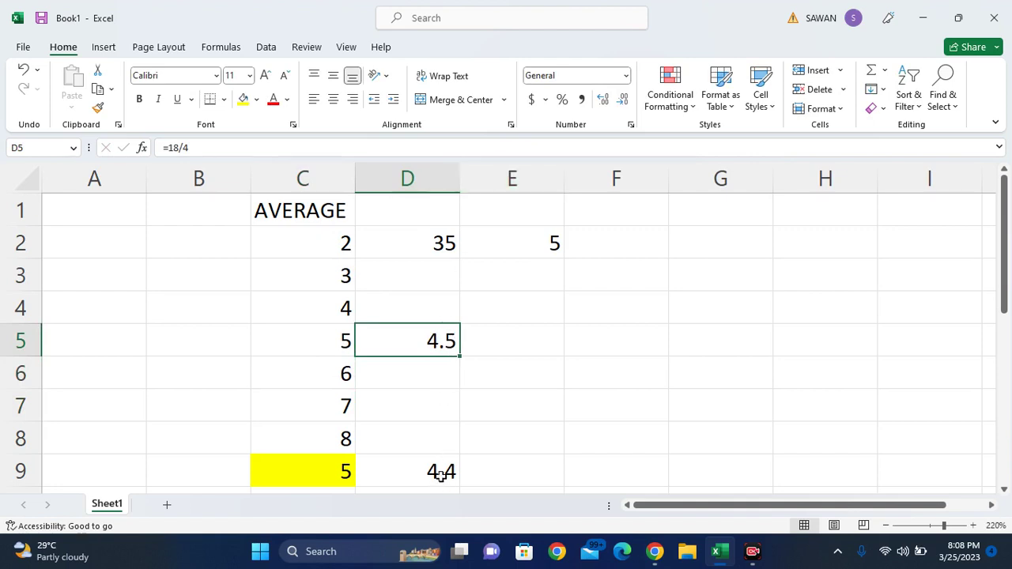
Autofit the width of column D, compare D5 with D9, and format D9 to show two decimal places.
{"action": "double_click", "coordinate": [459, 167]}
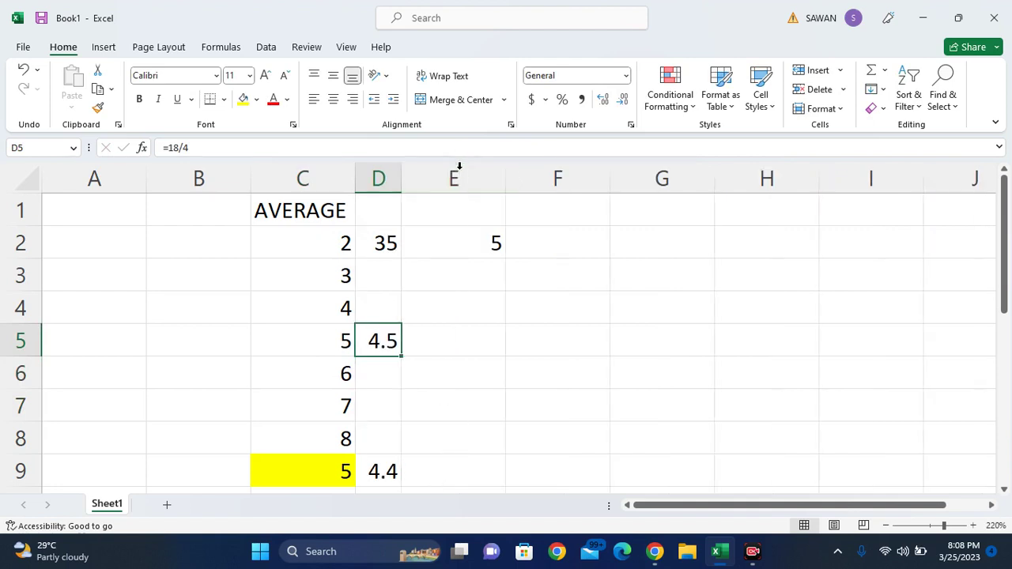
{"action": "left_click", "coordinate": [391, 474]}
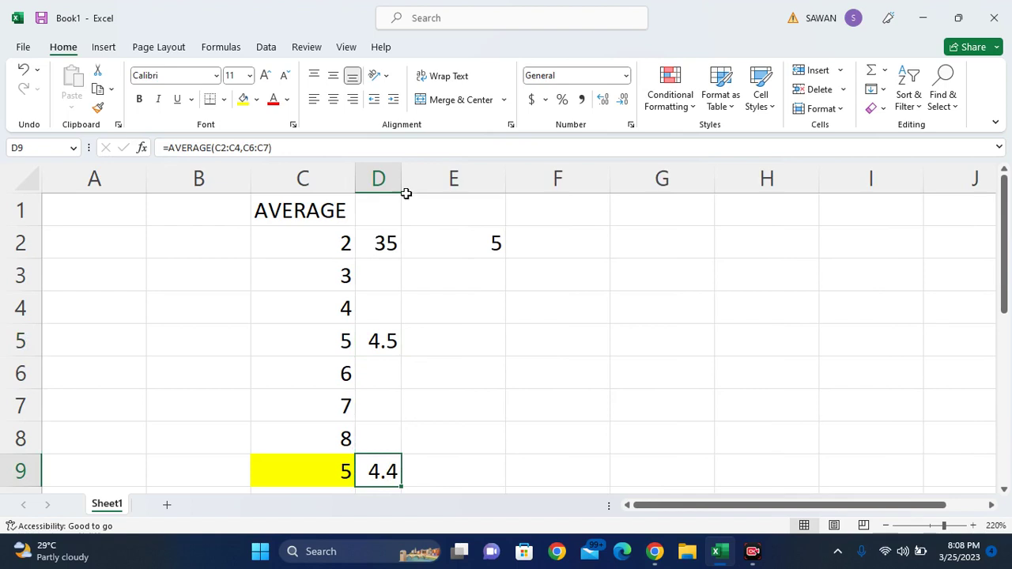
{"action": "left_click", "coordinate": [371, 348]}
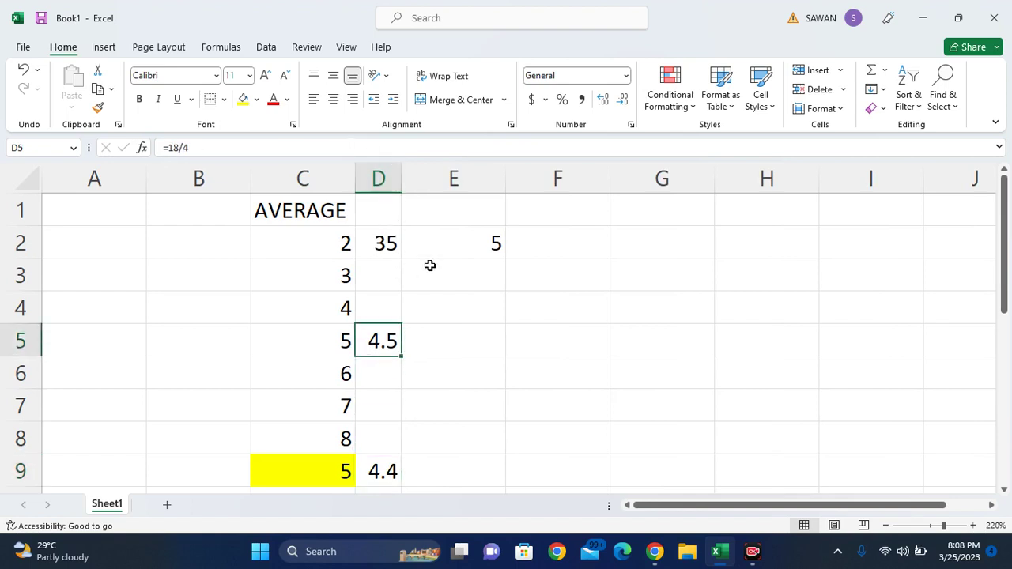
{"action": "left_click", "coordinate": [379, 466]}
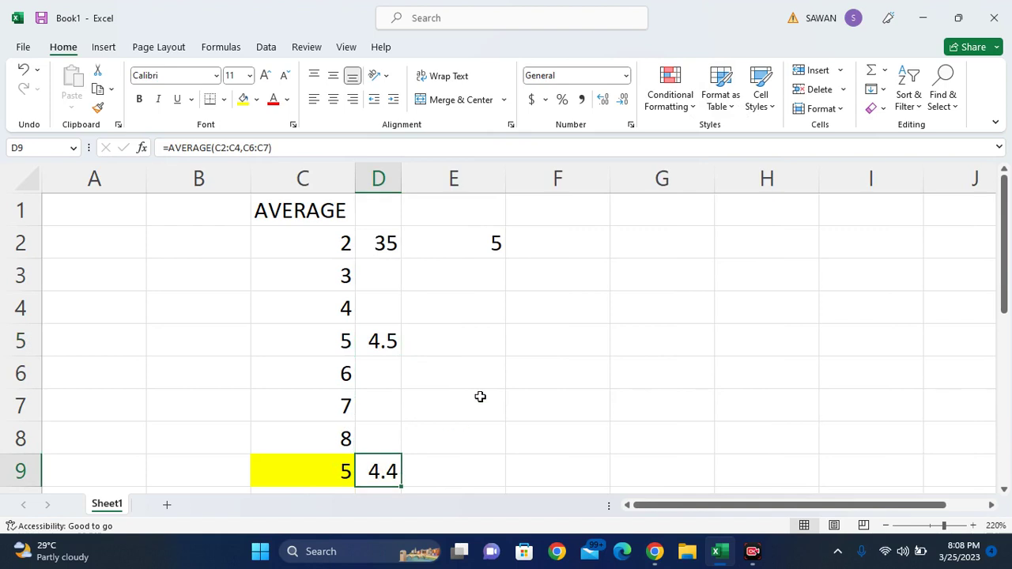
{"action": "left_click", "coordinate": [604, 101]}
Adjust cell D5 to show one decimal place and delete its manual calculation.
{"action": "left_click", "coordinate": [411, 341]}
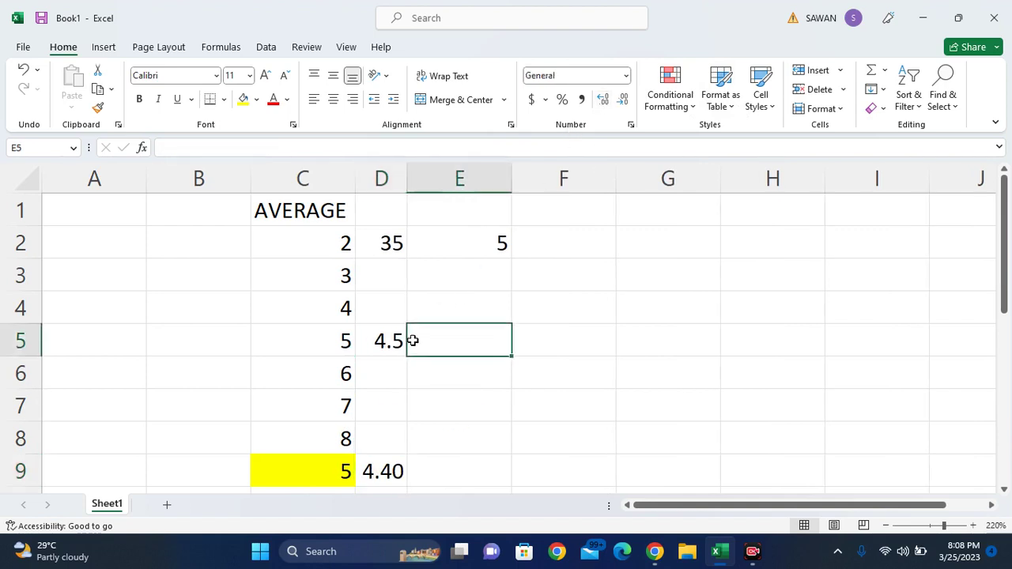
{"action": "left_click", "coordinate": [393, 332]}
{"action": "left_click", "coordinate": [602, 101]}
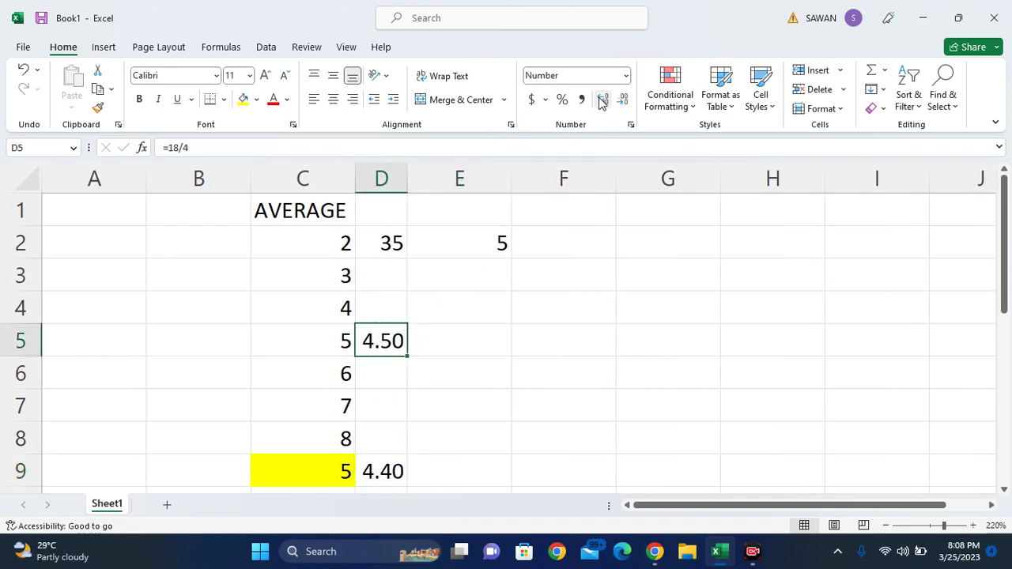
{"action": "left_click", "coordinate": [604, 101]}
{"action": "left_click", "coordinate": [622, 101]}
{"action": "left_click", "coordinate": [622, 100]}
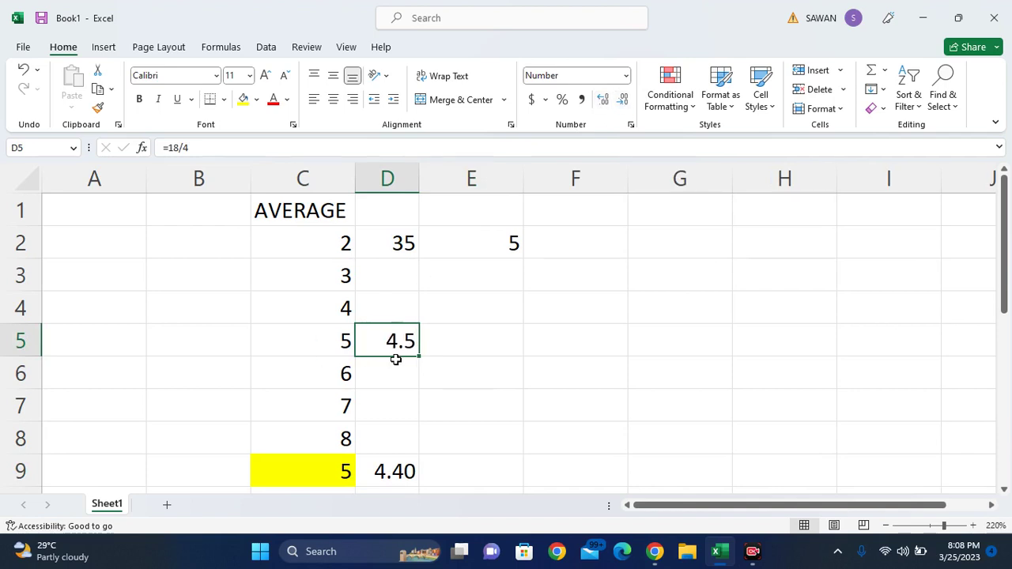
{"action": "key", "text": "Delete"}
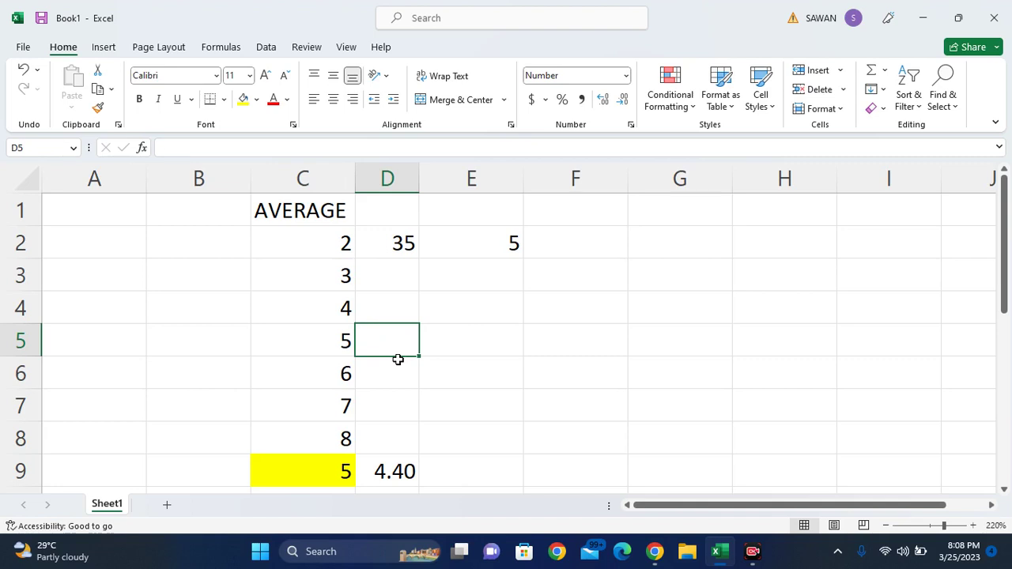
Fill the average result cell D9 with yellow.
{"action": "key", "text": "Down"}
{"action": "key", "text": "Down"}
{"action": "key", "text": "Down"}
{"action": "key", "text": "Down"}
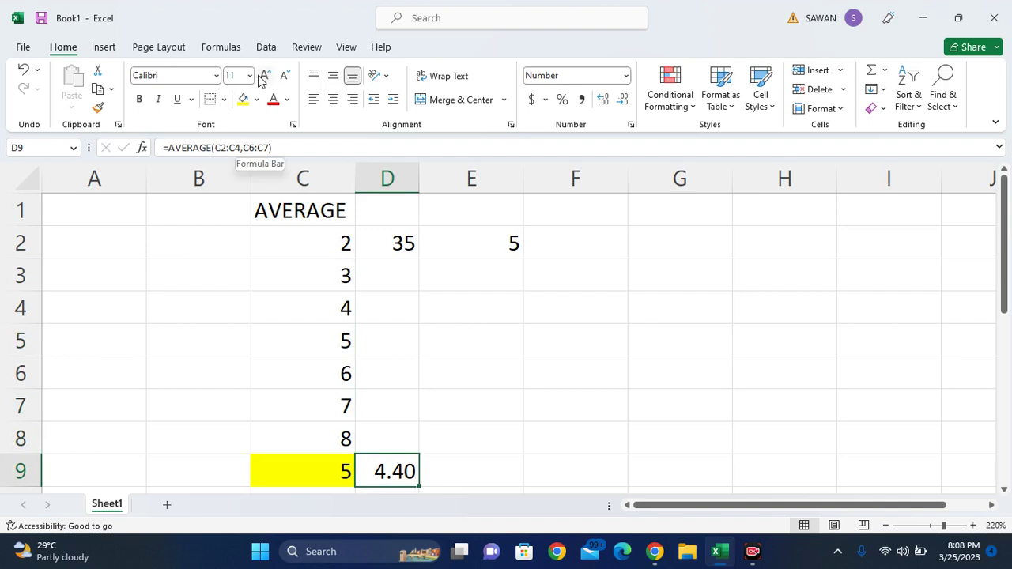
{"action": "left_click", "coordinate": [244, 99]}
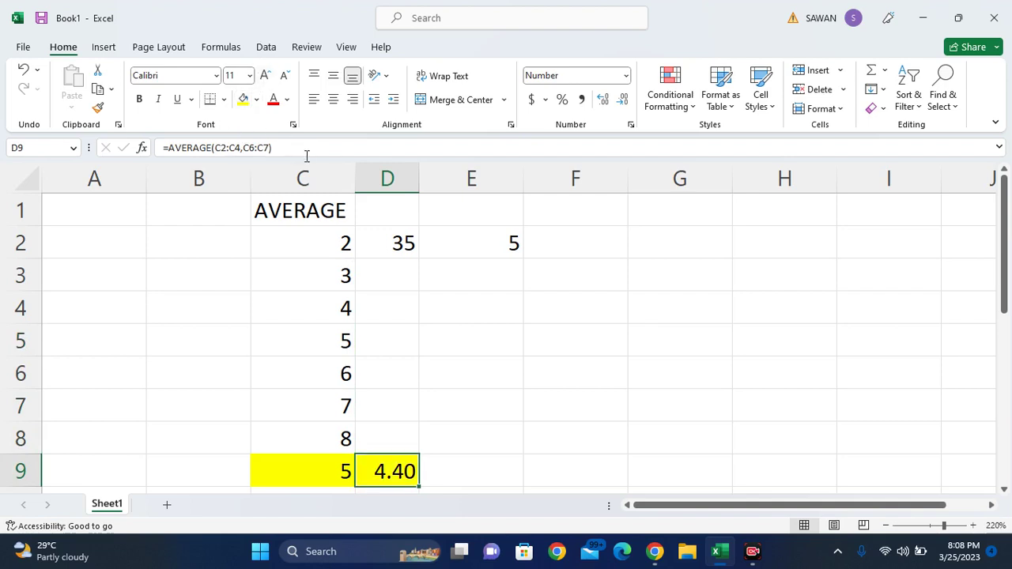
Calculate the average of C2:C4 and the number 6 in cell E9 with the AVERAGE function and fill the cell yellow.
{"action": "key", "text": "Right"}
{"action": "type", "text": "="}
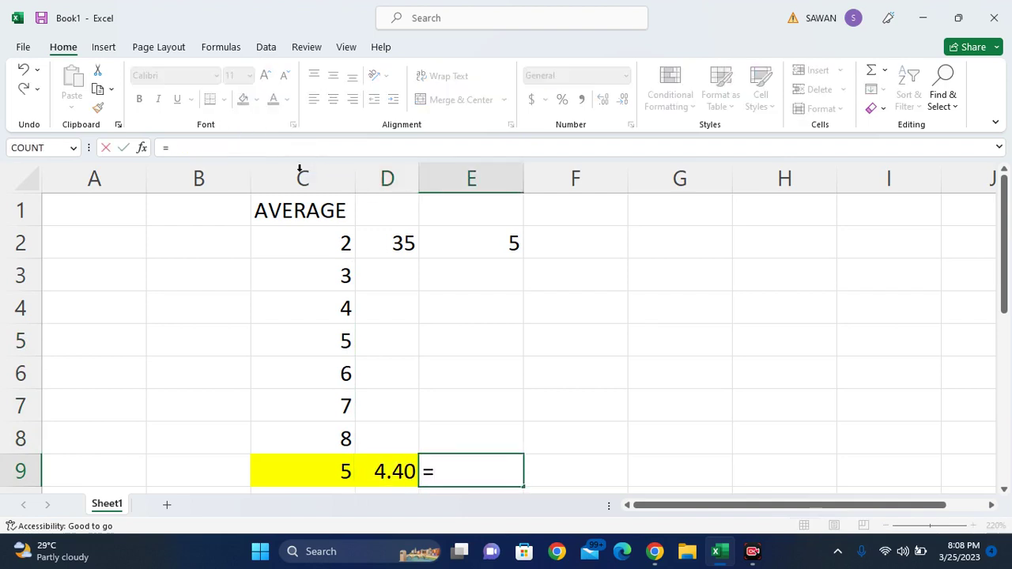
{"action": "type", "text": "average"}
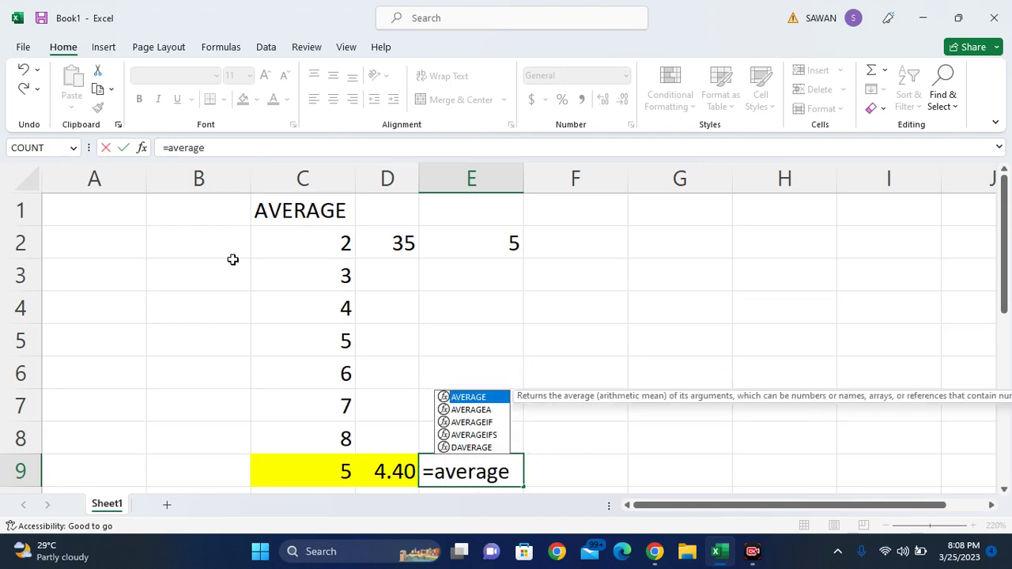
{"action": "type", "text": "(("}
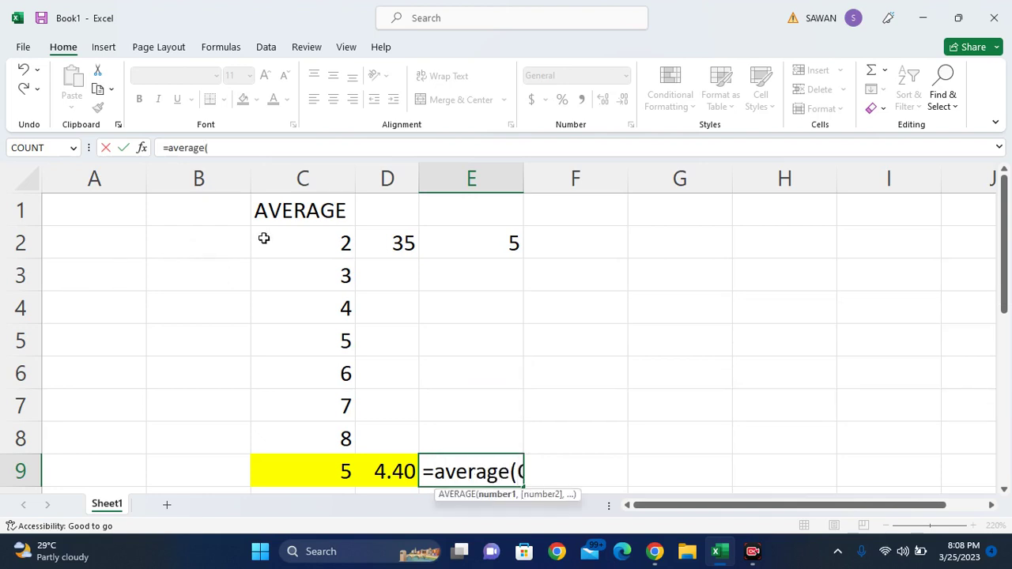
{"action": "left_click_drag", "start_coordinate": [264, 238], "coordinate": [290, 297]}
{"action": "type", "text": ","}
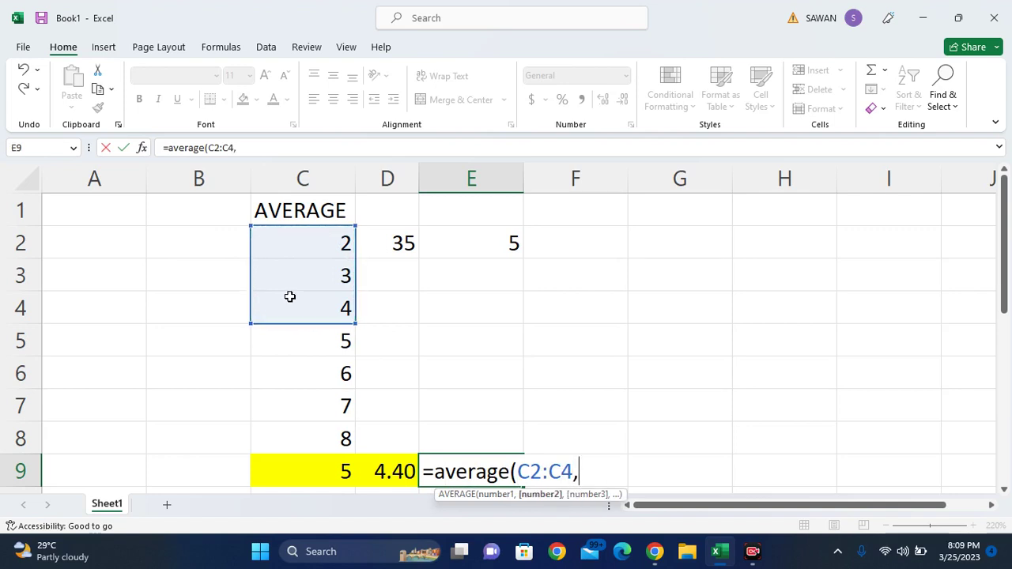
{"action": "type", "text": "6"}
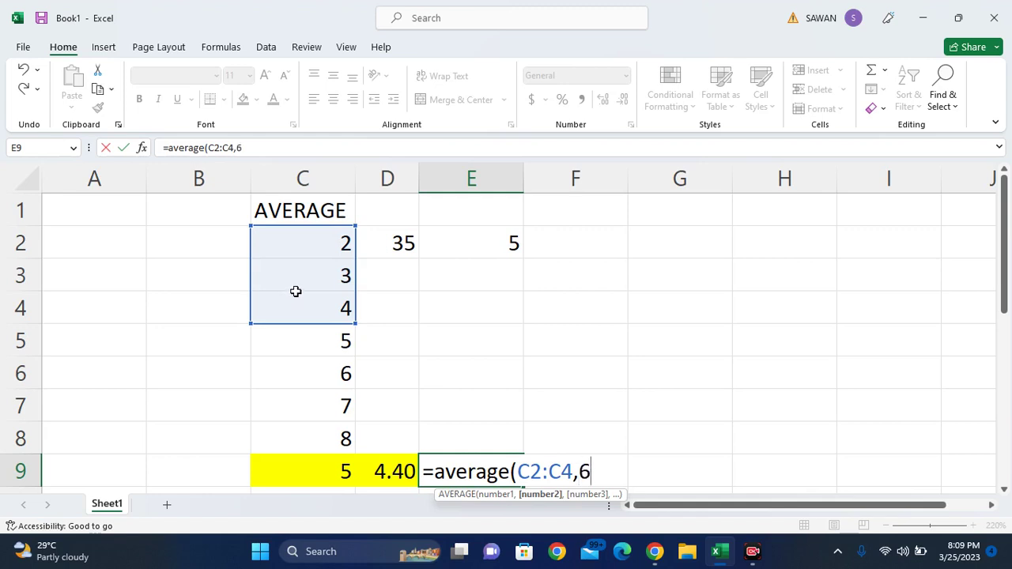
{"action": "type", "text": ")"}
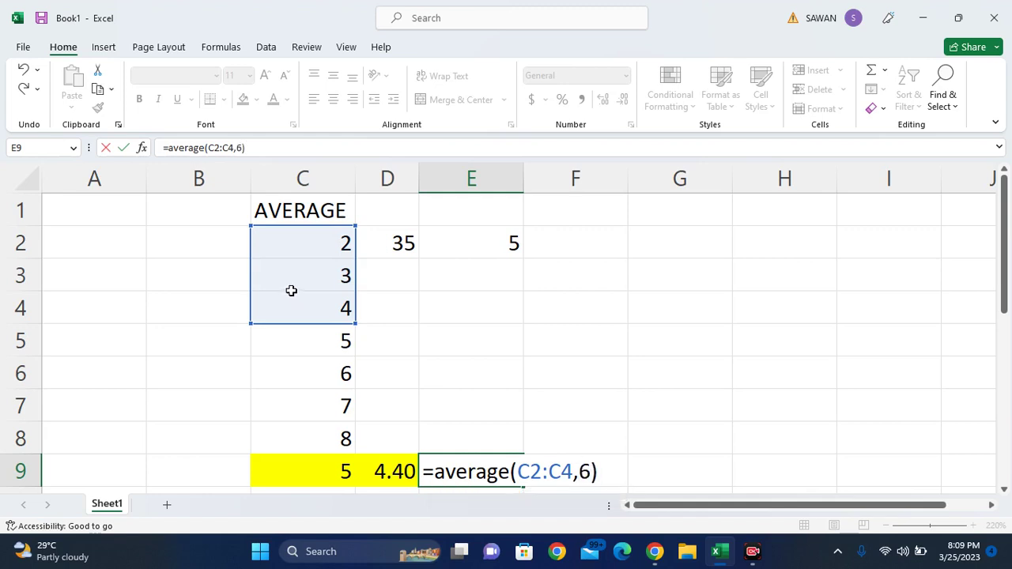
{"action": "key", "text": "Return"}
{"action": "key", "text": "Up"}
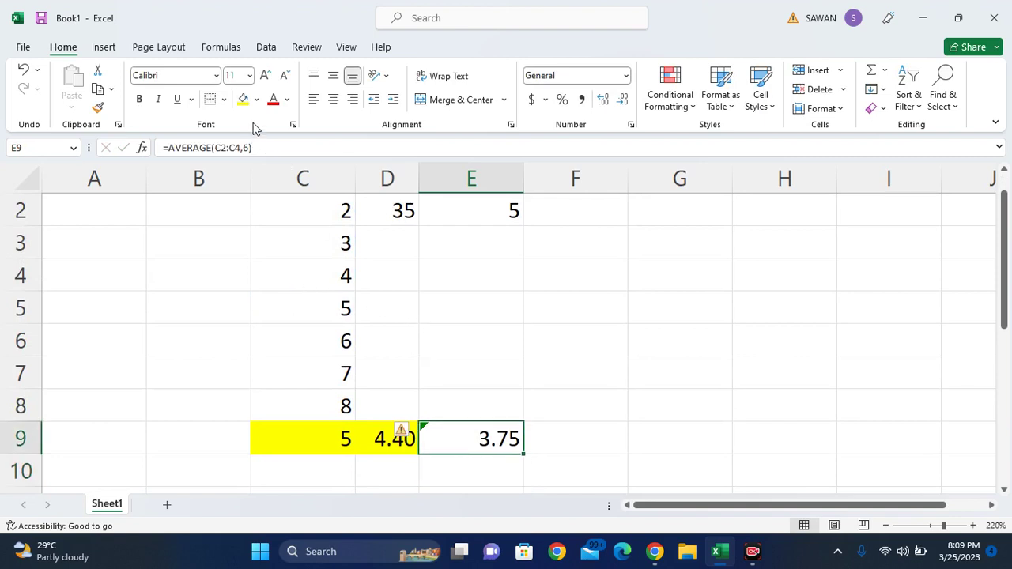
{"action": "scroll", "coordinate": [404, 318], "scroll_direction": "up", "scroll_amount": 1}
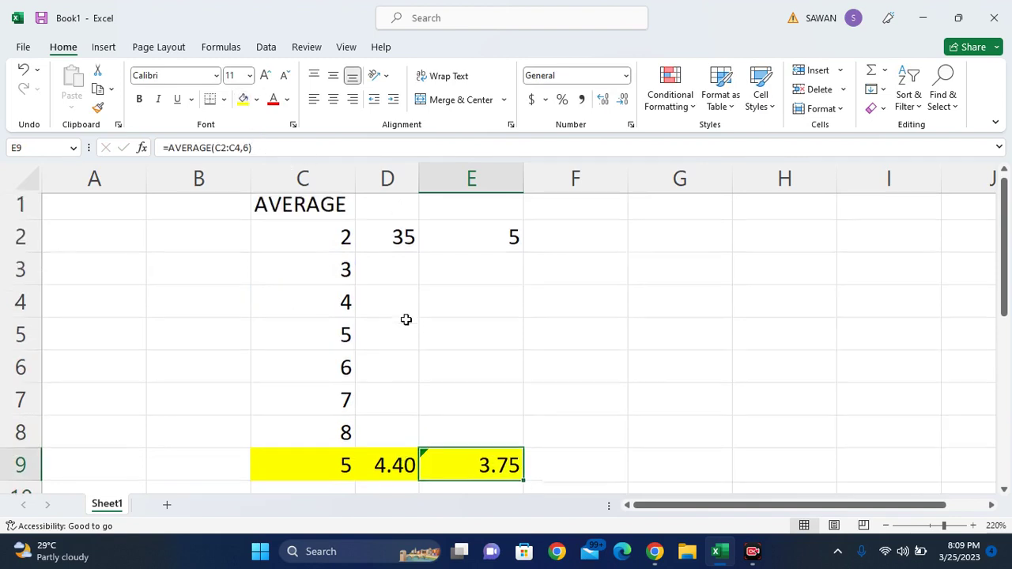
Examine the values in C2:C4 and the additional number 6 that the AVERAGE formula in E9 includes.
{"action": "left_click", "coordinate": [310, 259]}
{"action": "left_click", "coordinate": [313, 266]}
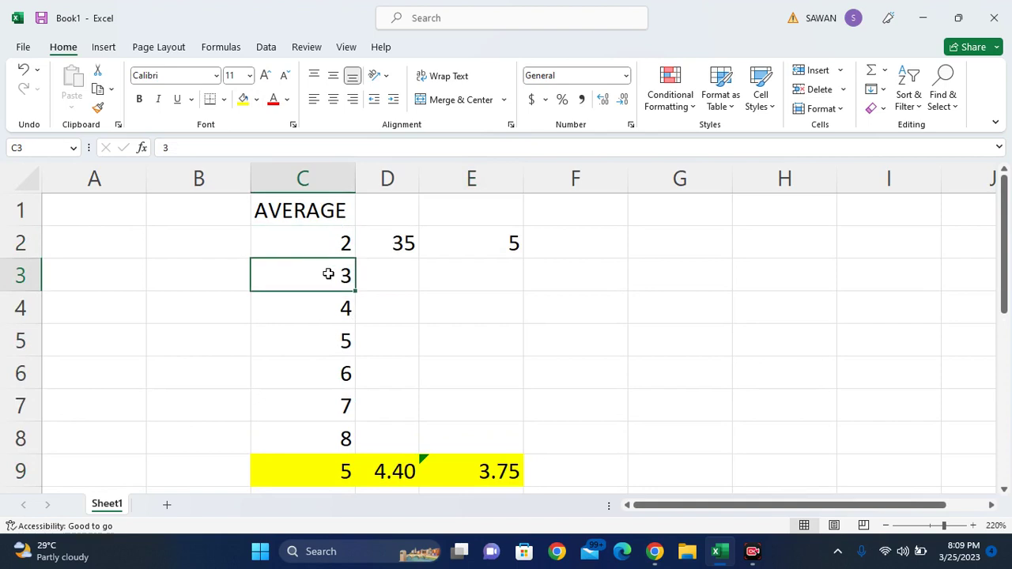
{"action": "left_click", "coordinate": [348, 309]}
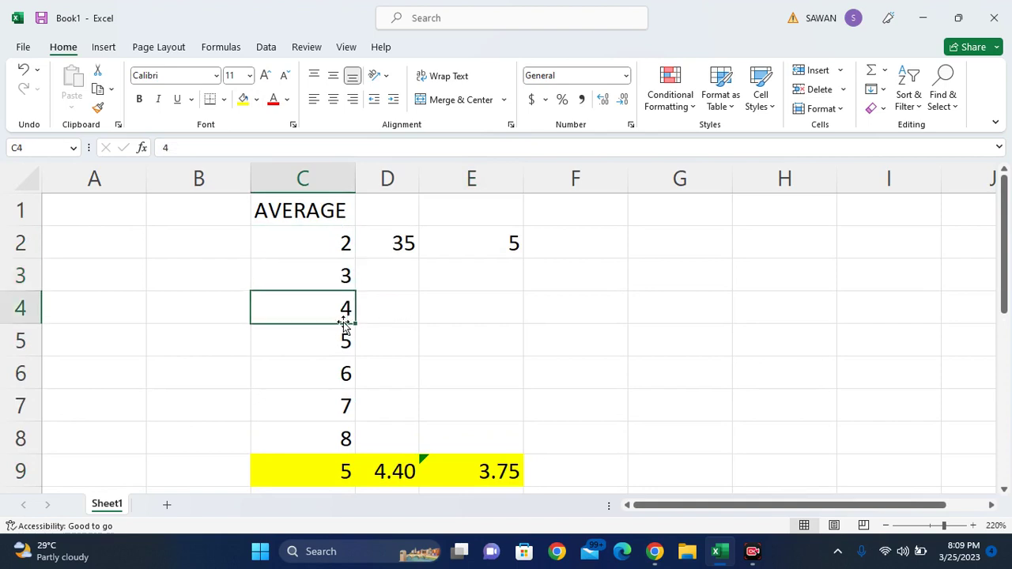
{"action": "left_click", "coordinate": [465, 475]}
{"action": "left_click", "coordinate": [249, 147]}
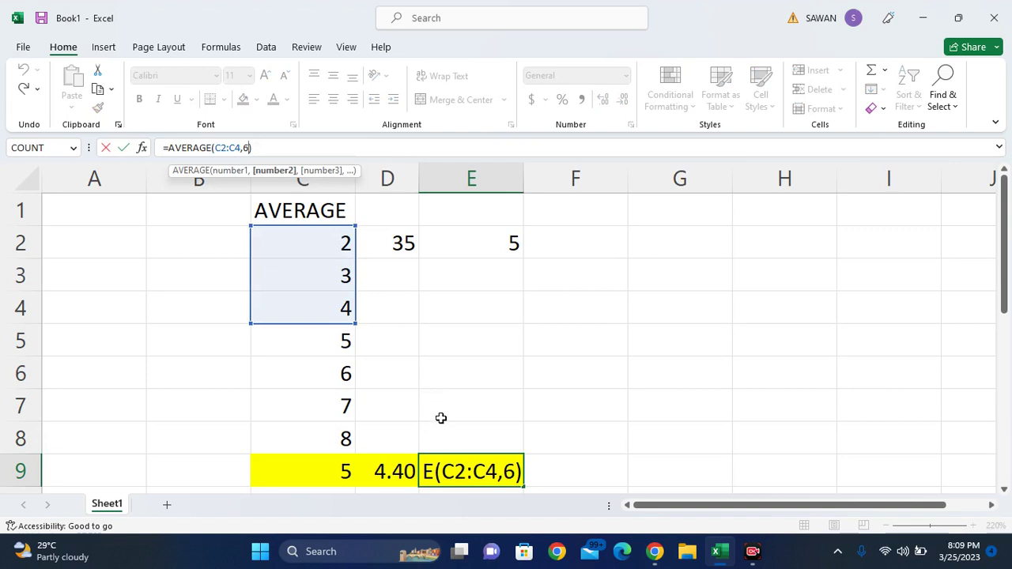
{"action": "left_click", "coordinate": [471, 488]}
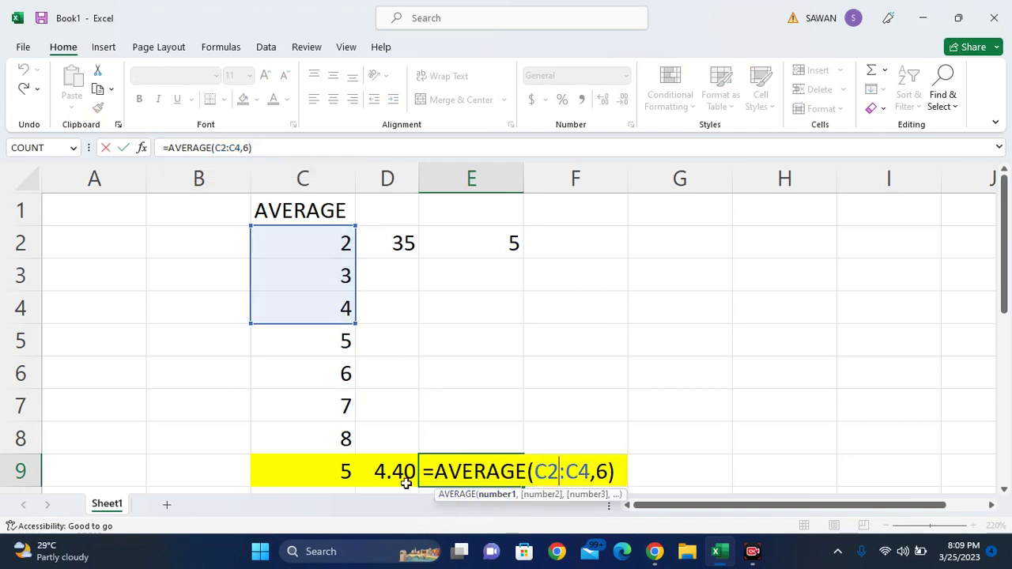
{"action": "key", "text": "Return"}
{"action": "key", "text": "Up"}
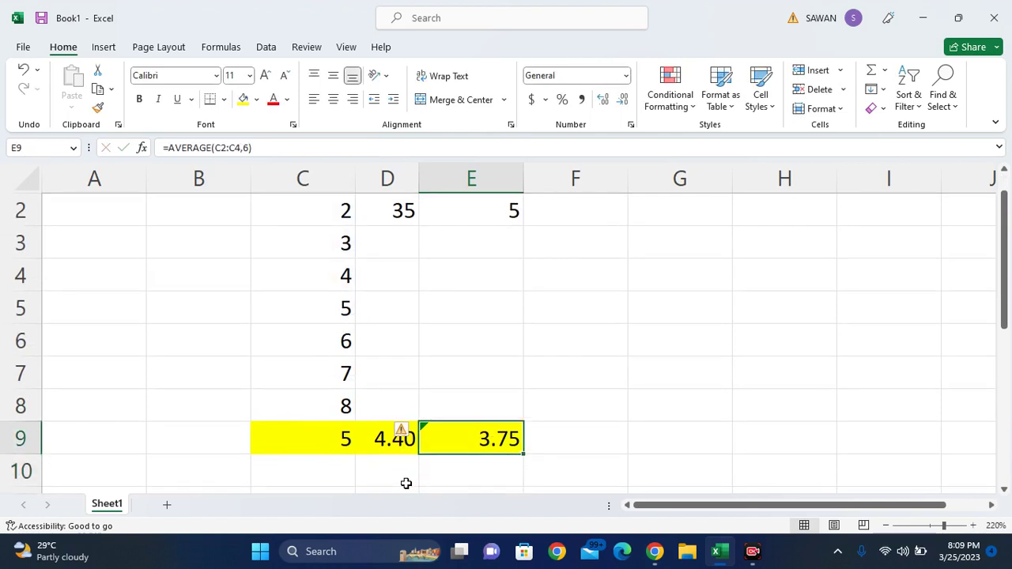
Calculate the average manually in cell E8 with the formula =15/4 and compare it with E9.
{"action": "key", "text": "Up"}
{"action": "type", "text": "1"}
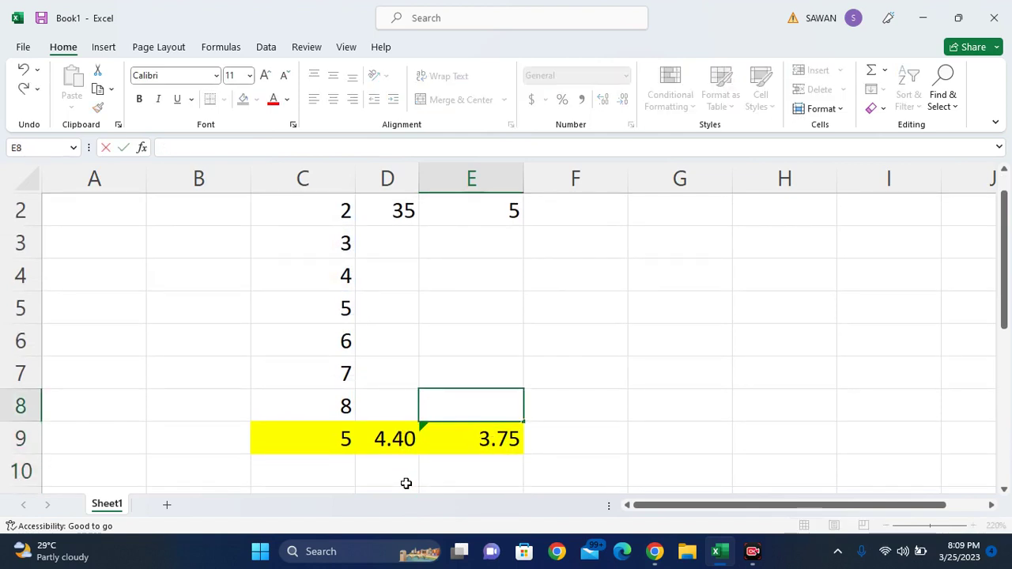
{"action": "type", "text": "=15/4"}
{"action": "key", "text": "Return"}
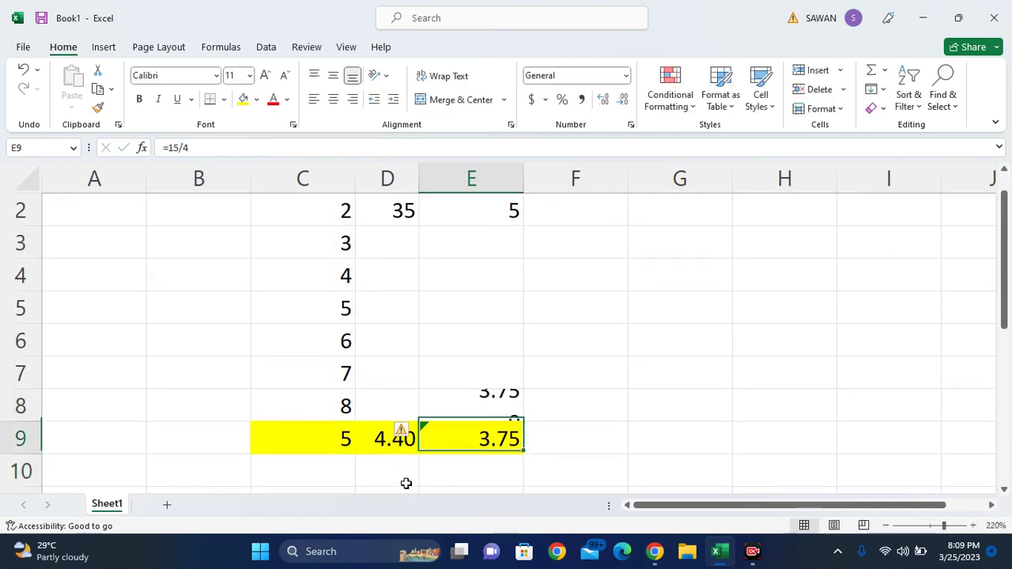
{"action": "key", "text": "Up"}
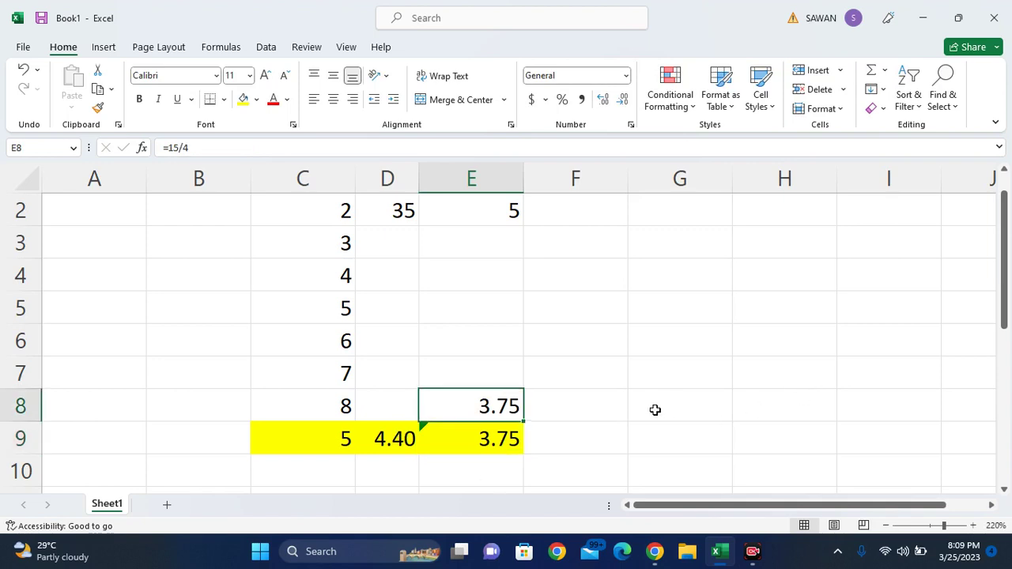
{"action": "left_click", "coordinate": [453, 443]}
{"action": "scroll", "coordinate": [453, 443], "scroll_direction": "up", "scroll_amount": 1}
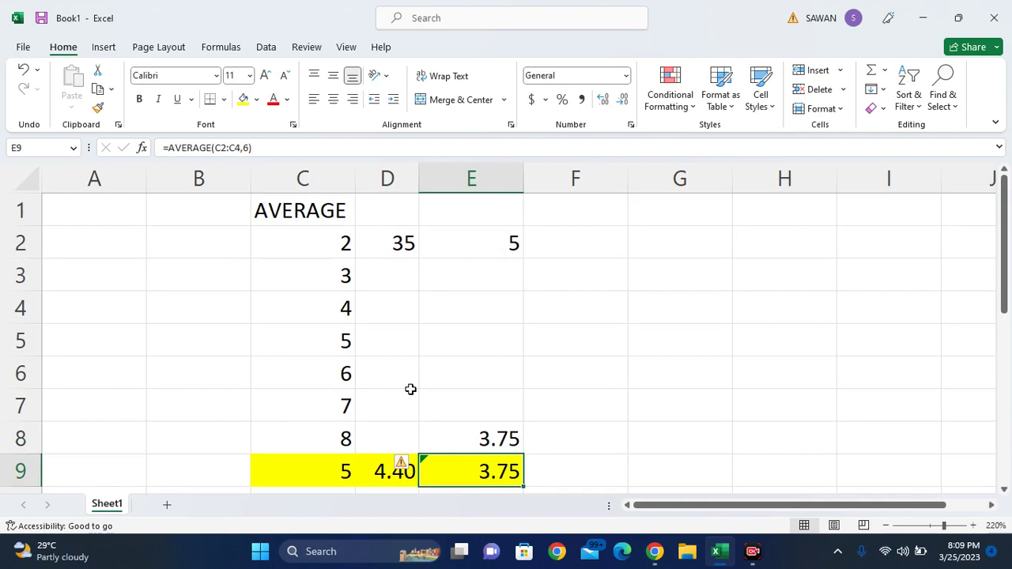